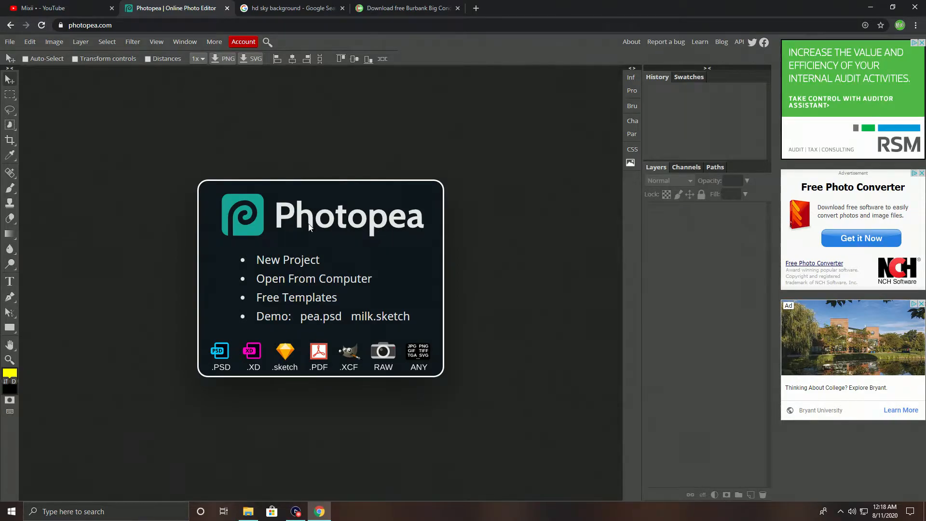
Create a new 1280 × 720 px project named "Thumbnail Practice" with a transparent background.
left_click(298, 263)
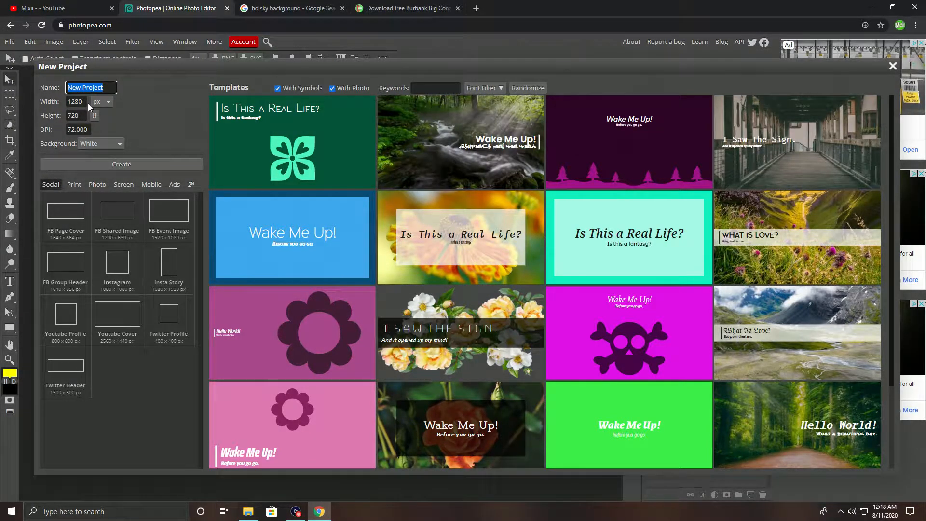
type("Thum")
type("bnai")
type("l Practice")
left_click(123, 124)
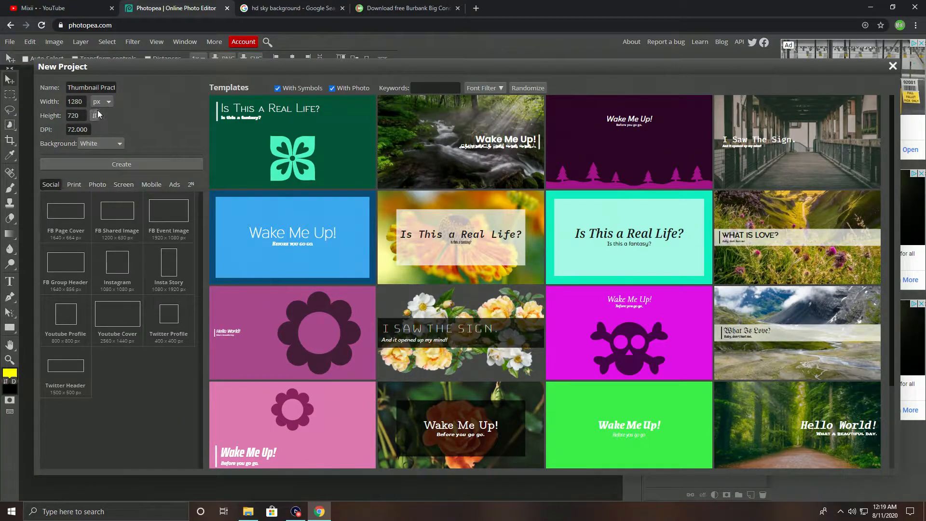
left_click(103, 144)
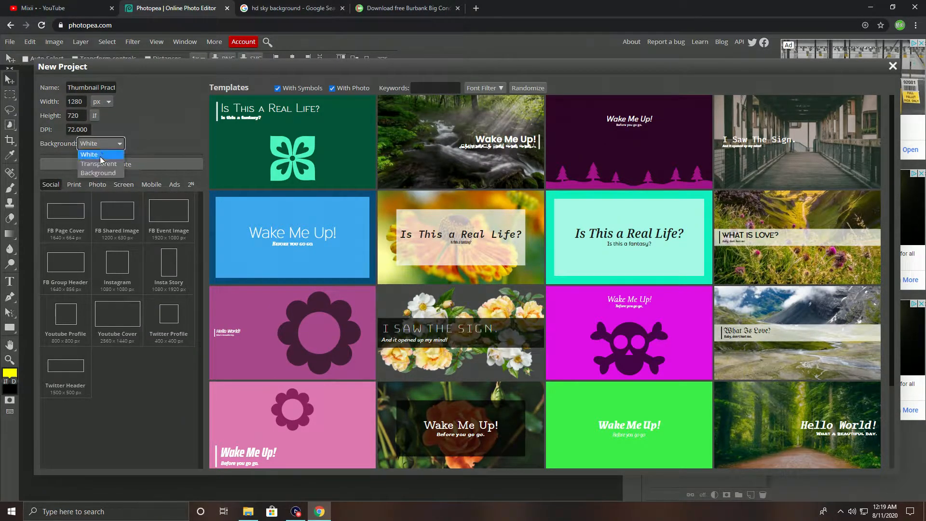
left_click(101, 164)
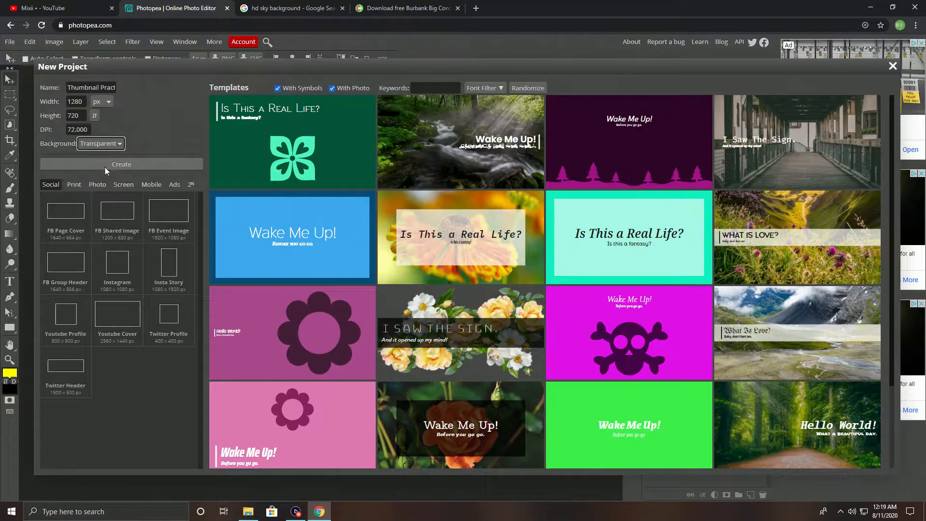
left_click(105, 167)
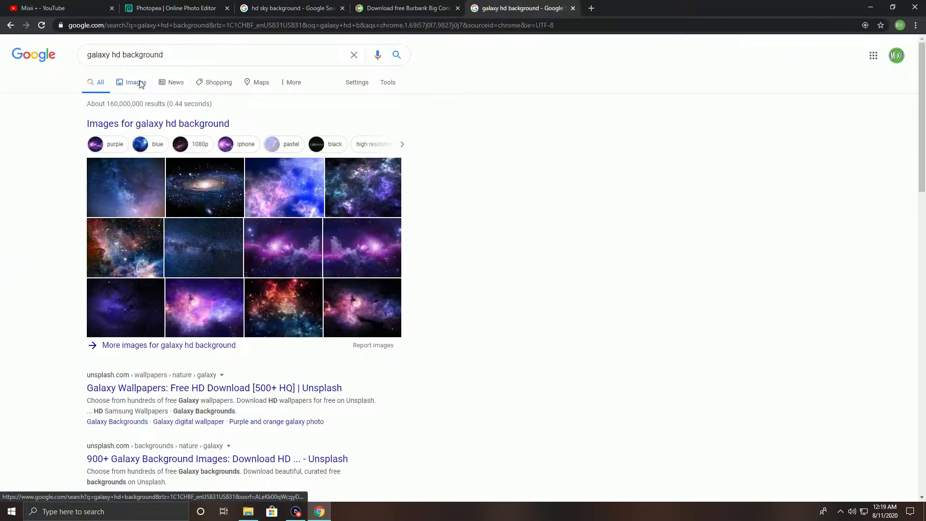
Browse the Google image results for galaxy HD, plain green and HD sky backgrounds.
left_click(140, 84)
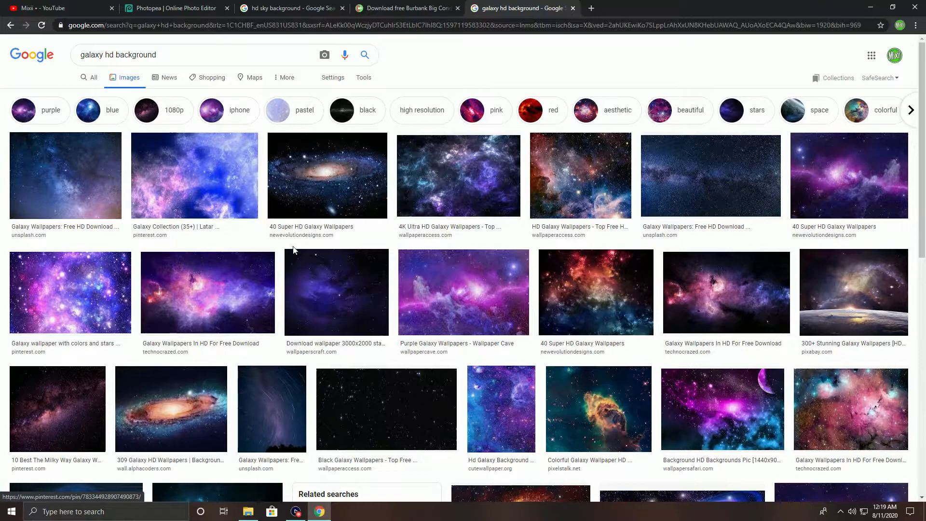
left_click(65, 193)
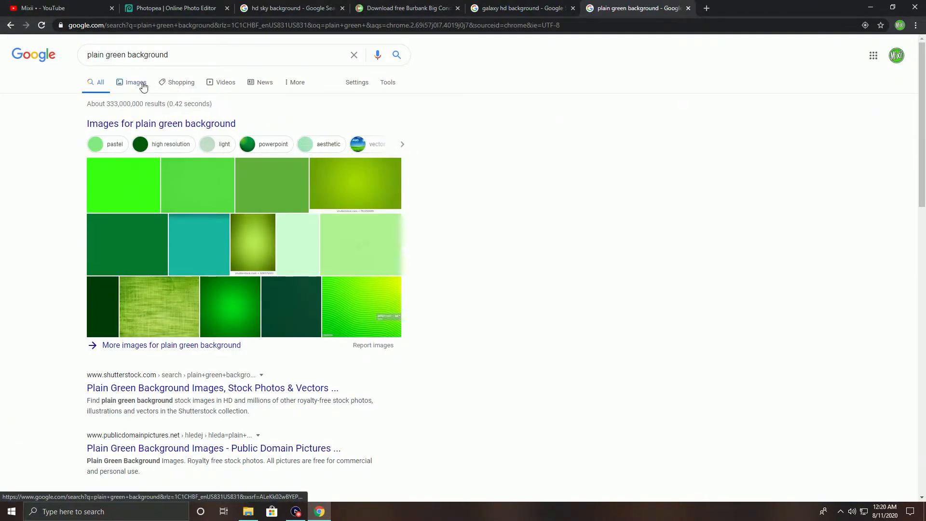
left_click(143, 87)
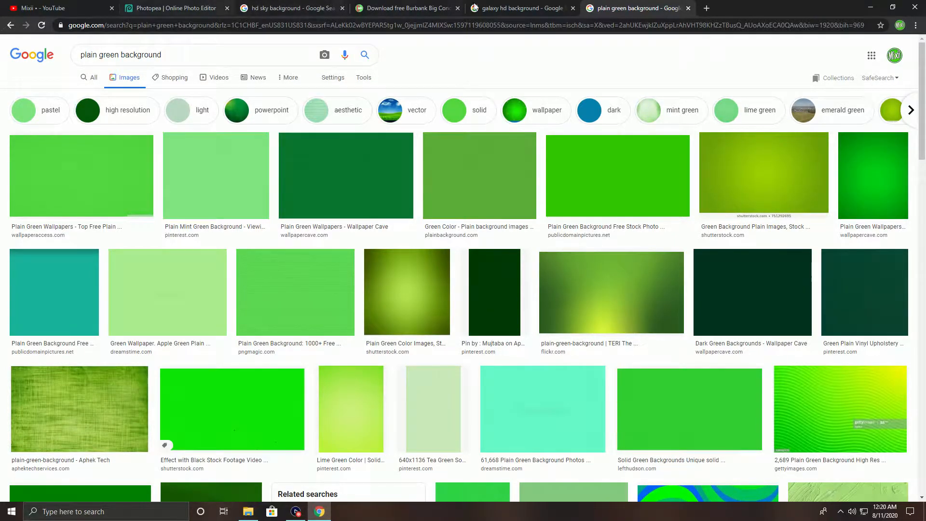
left_click(329, 7)
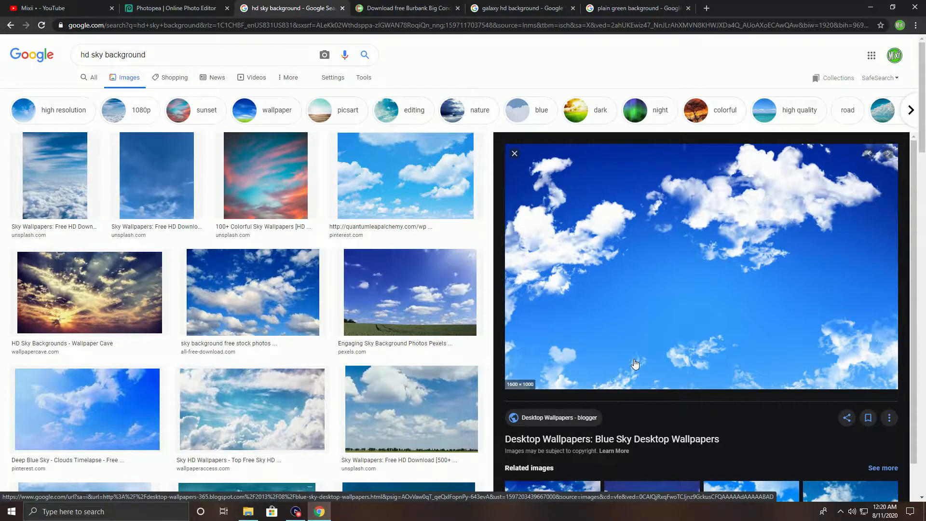
Switch back to Photopea and place the Blue Sky Desktop Wallpapers (1) image into the Thumbnail Practice project.
left_click(174, 8)
left_click(10, 41)
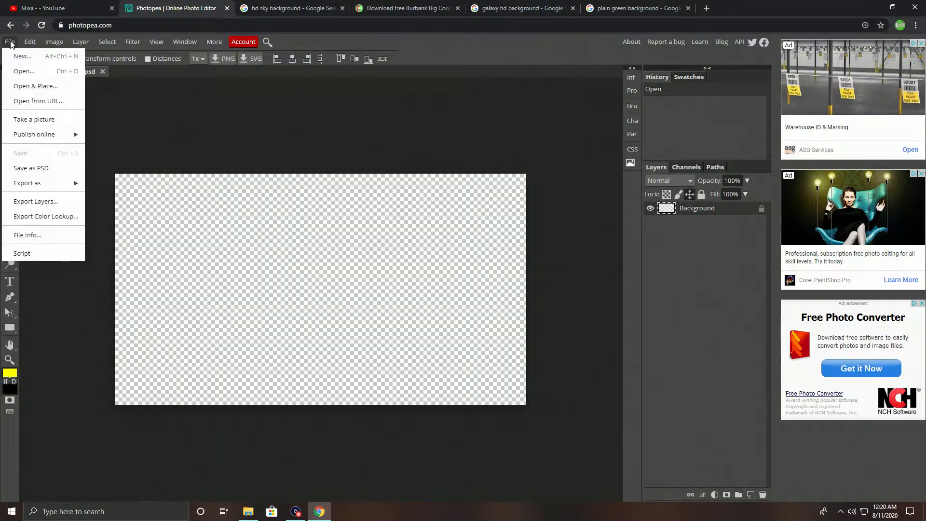
left_click(45, 91)
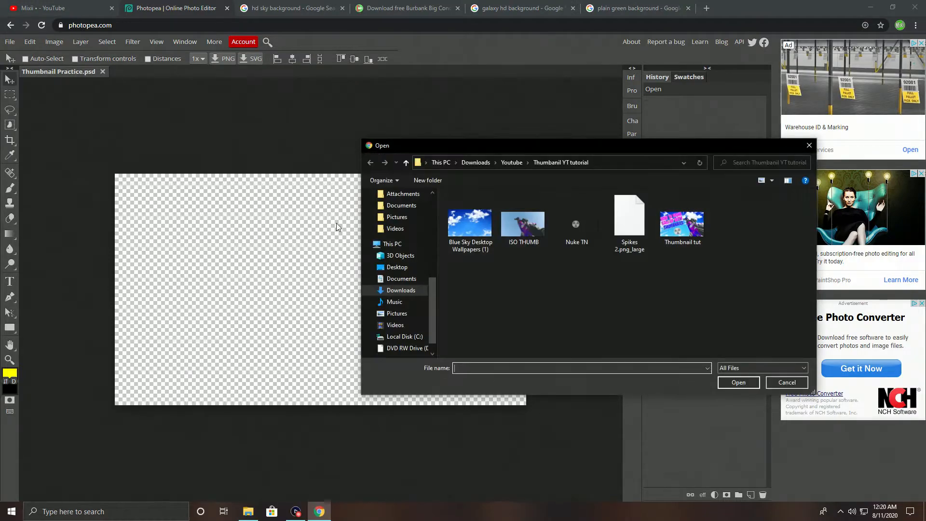
double_click(491, 248)
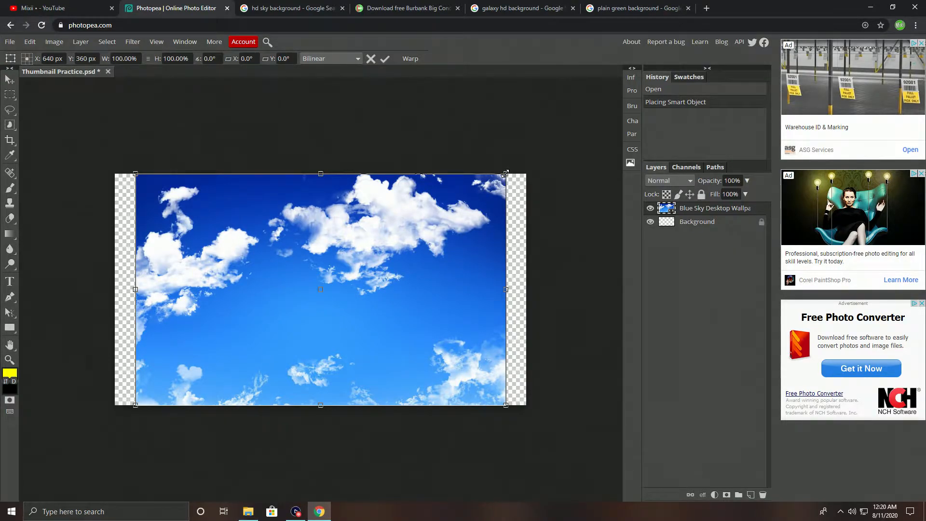
Stretch the placed sky image to 111.11% width and 100% height so it fills the canvas, and apply the transform.
left_click_drag(505, 173, 526, 160)
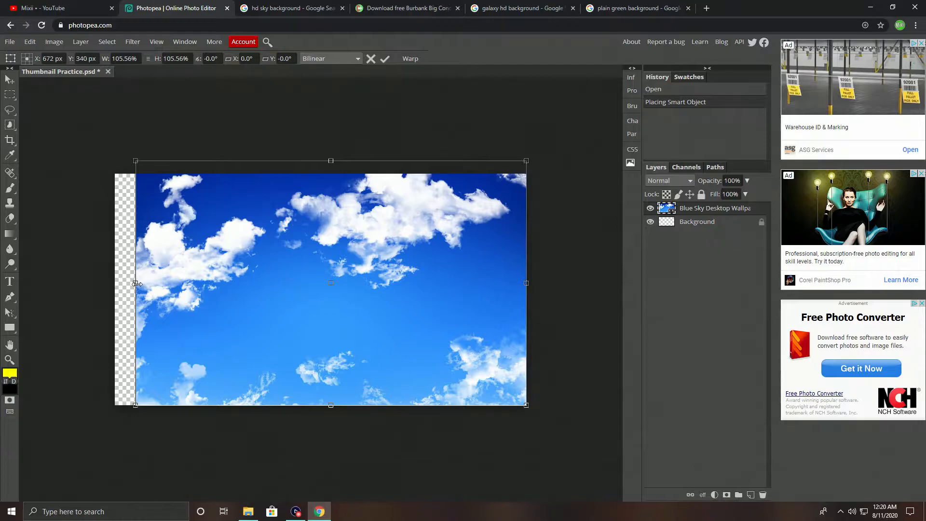
left_click_drag(136, 283, 116, 284)
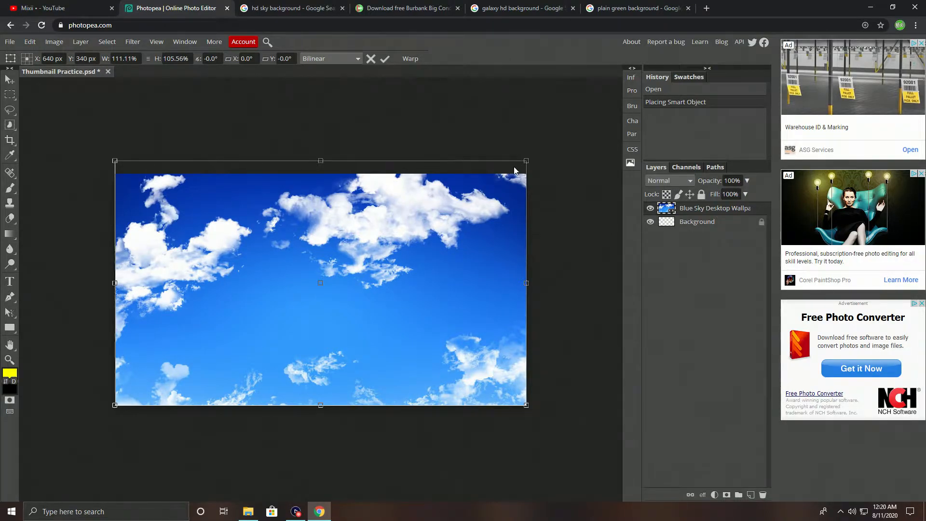
mouse_move(526, 160)
left_mouse_down()
mouse_move(582, 124)
mouse_move(435, 215)
mouse_move(581, 121)
mouse_move(344, 272)
mouse_move(564, 138)
mouse_move(399, 236)
mouse_move(414, 244)
mouse_move(535, 171)
mouse_move(522, 172)
mouse_move(451, 205)
mouse_move(540, 202)
mouse_move(389, 283)
mouse_move(381, 136)
mouse_move(533, 251)
mouse_move(372, 304)
mouse_move(366, 189)
mouse_move(399, 211)
mouse_move(528, 174)
left_mouse_up()
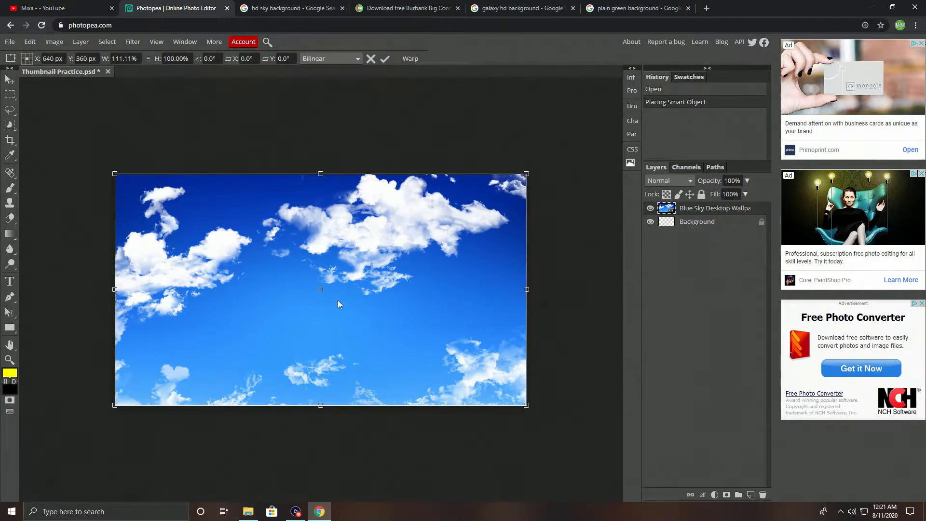
left_click(385, 58)
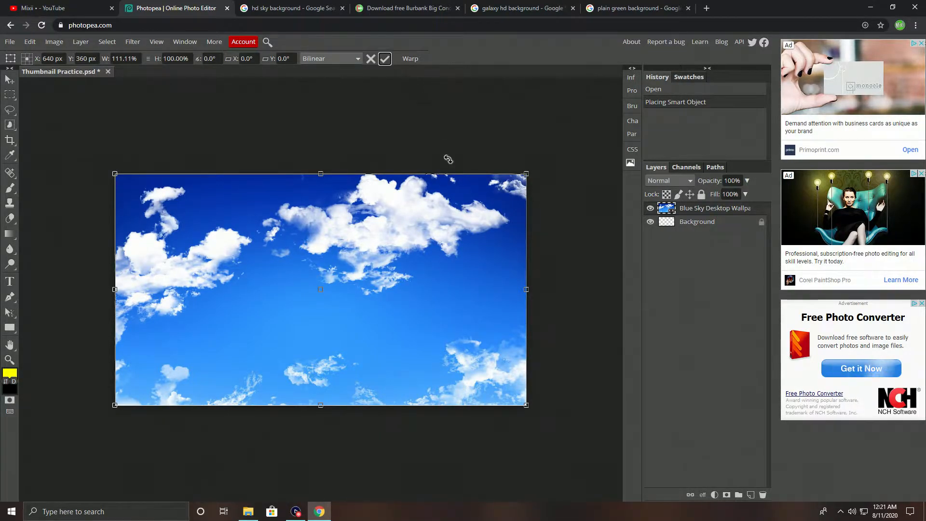
left_click(390, 61)
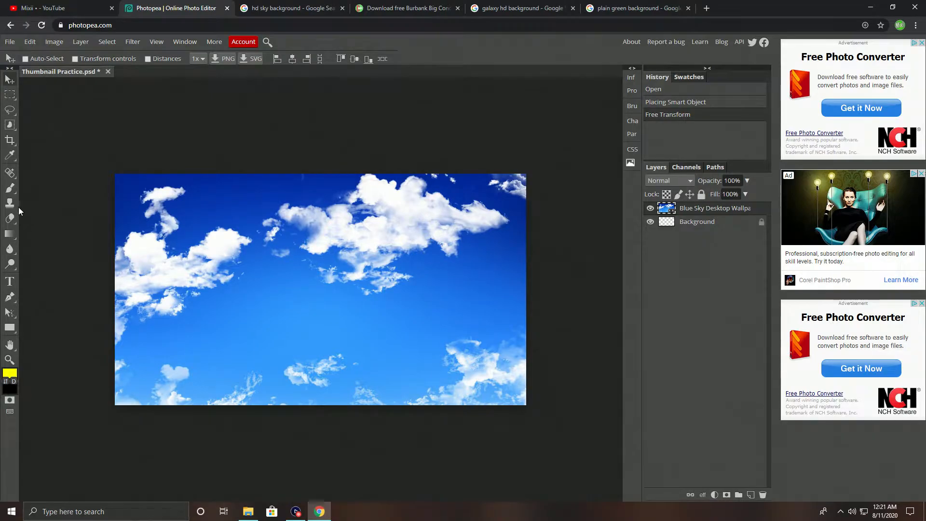
Place the Thumbnail tut image over the sky as an example and delete its layer again.
left_click(9, 41)
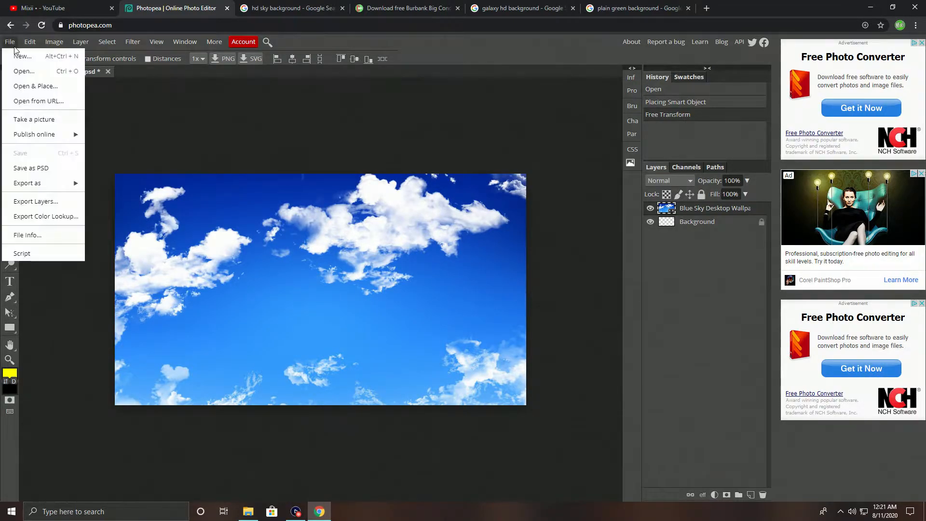
left_click(43, 83)
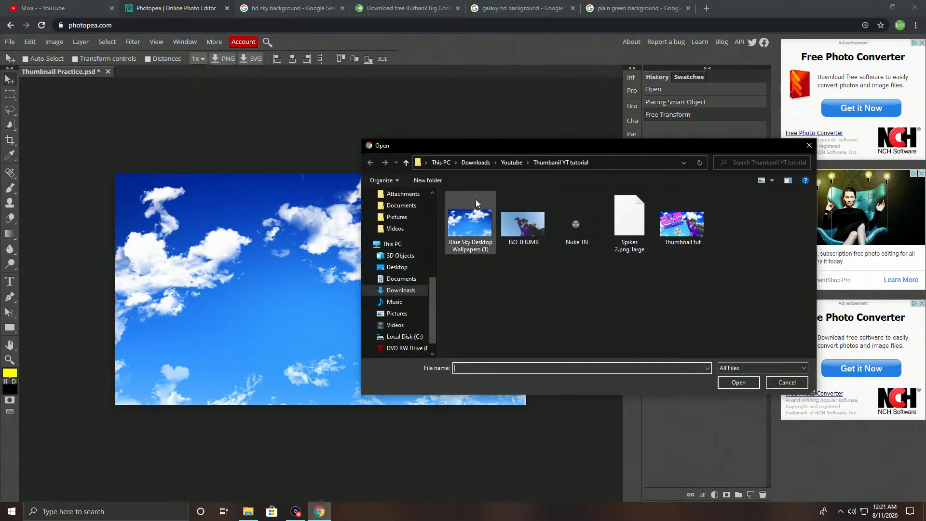
double_click(697, 241)
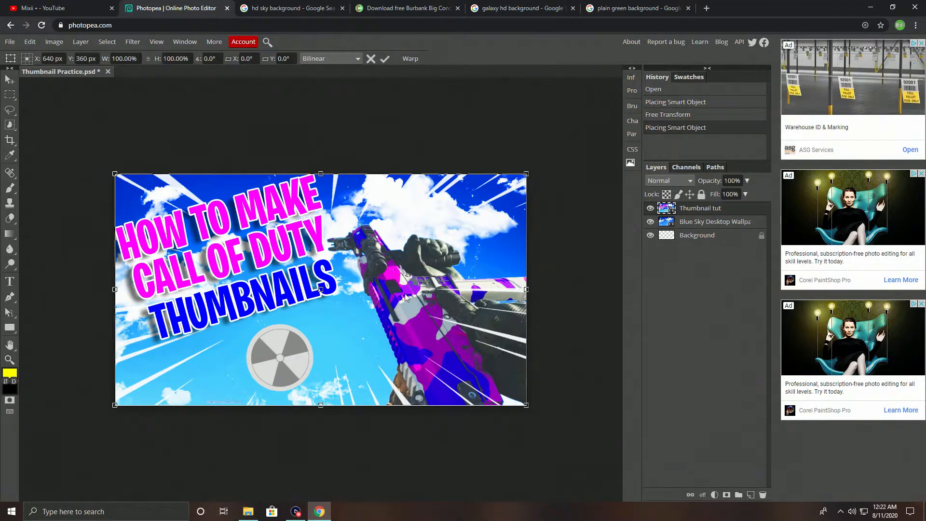
key("Return")
key("Delete")
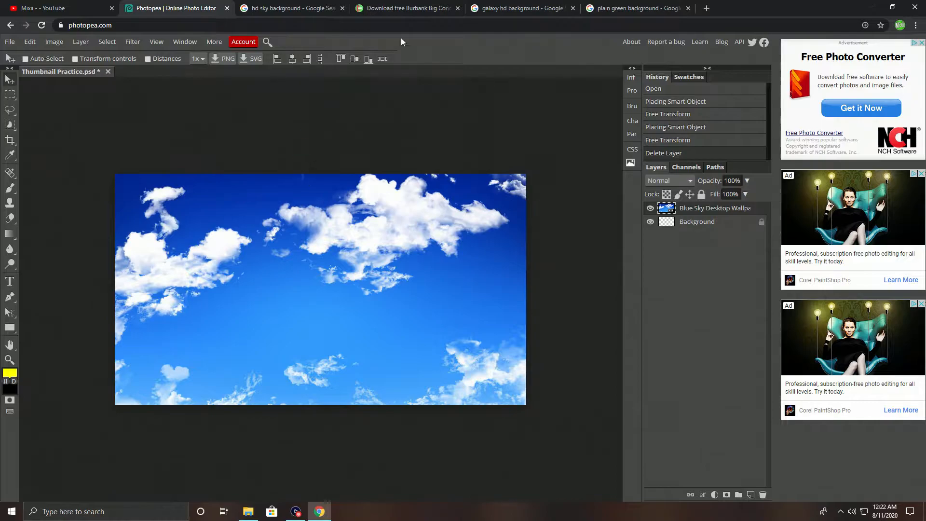
Open Photopea in a new browser tab.
left_click(707, 8)
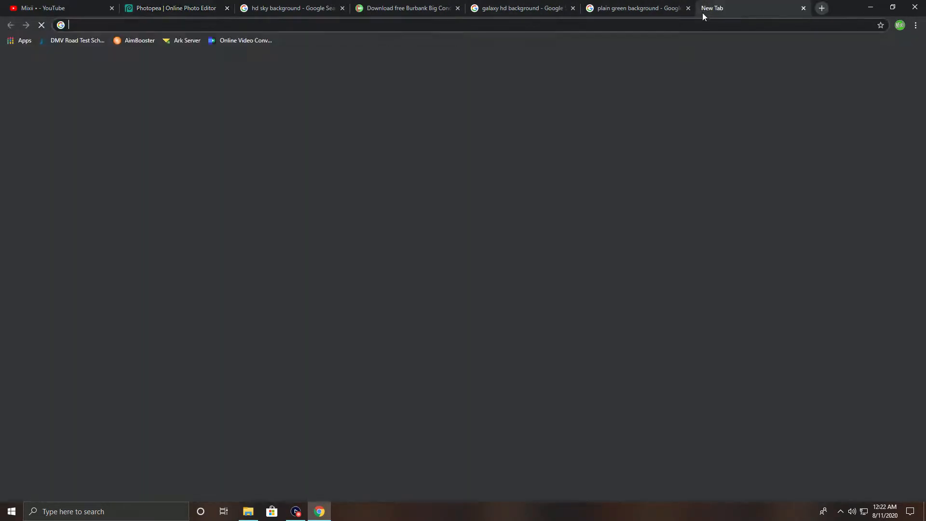
type("pho")
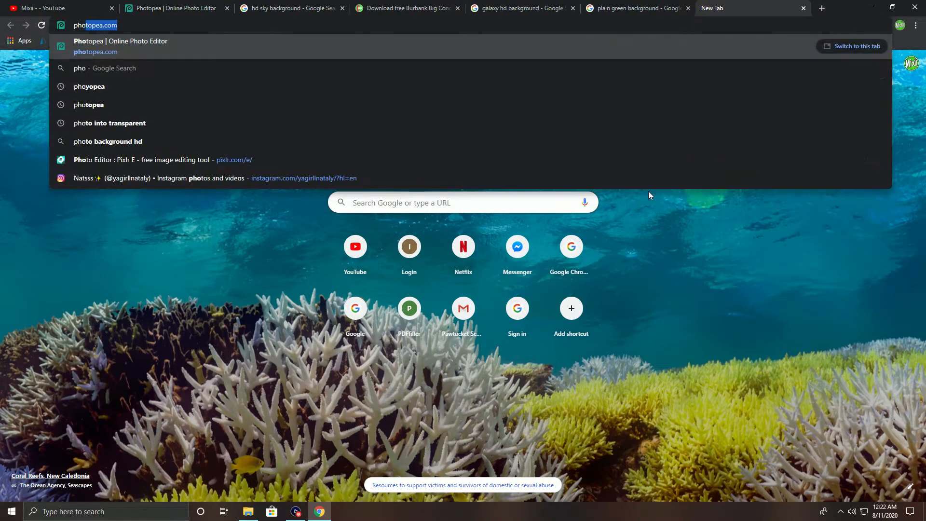
type("topea")
key("Return")
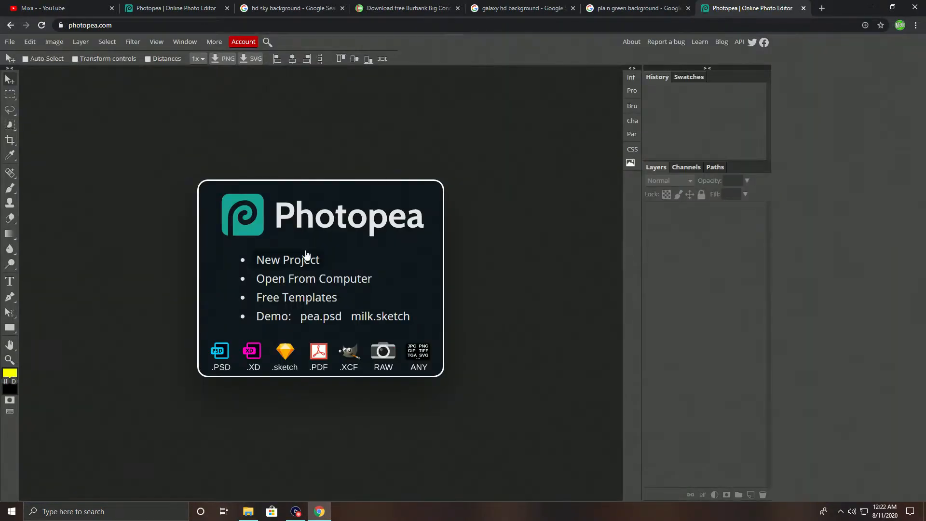
Create a second 1280 × 720 px project with a transparent background, keeping the default name.
left_click(307, 256)
left_click(112, 144)
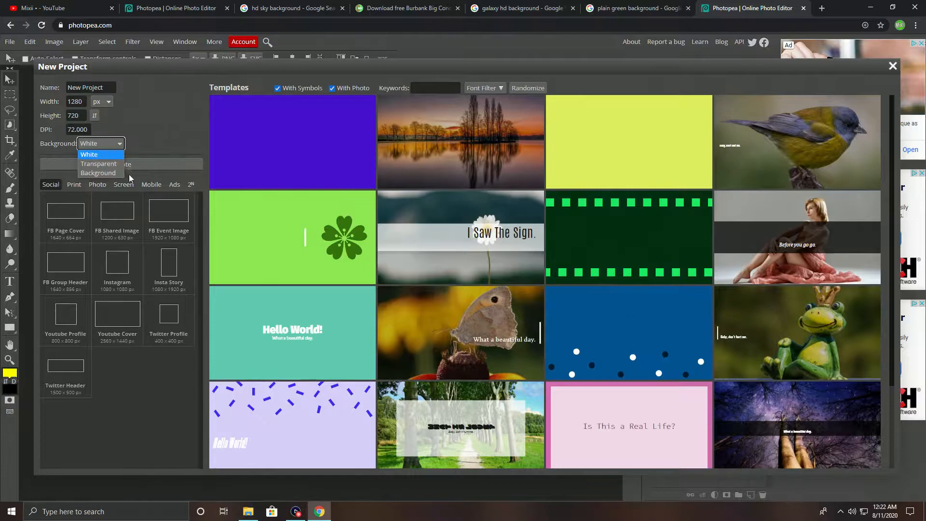
left_click(101, 163)
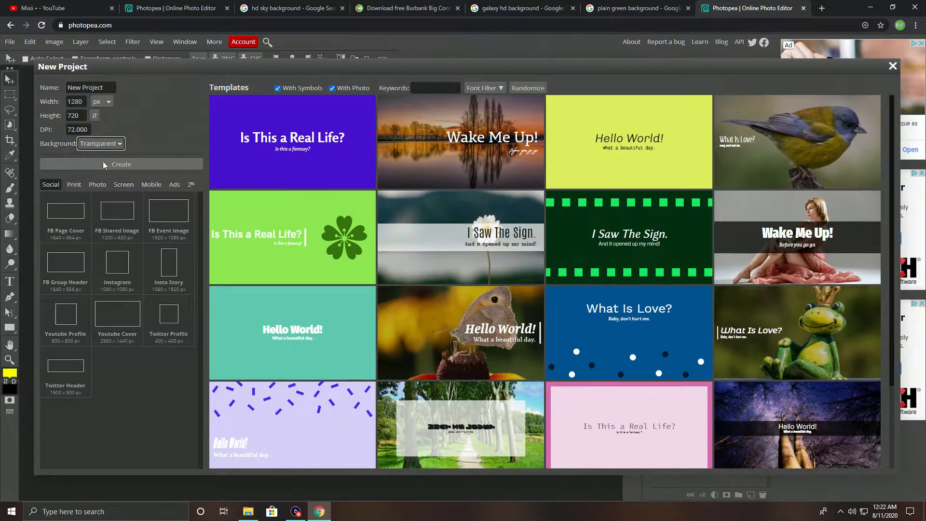
left_click(115, 167)
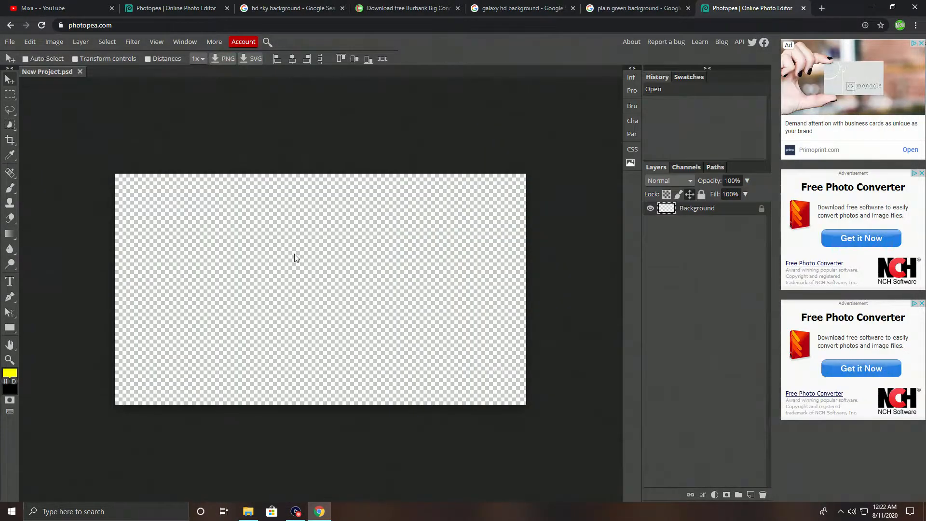
Place the ISO THUMB image into the new project at its full size and apply the placement.
left_click(11, 44)
left_click(37, 85)
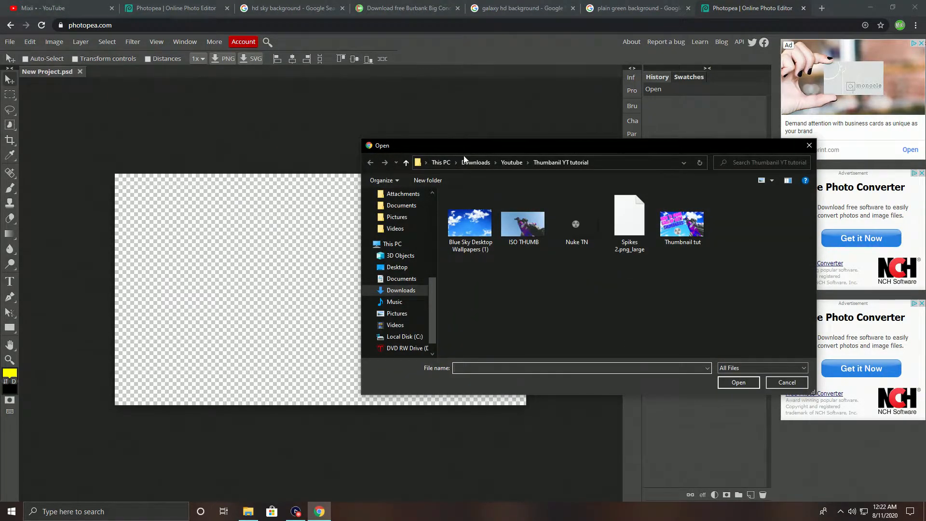
double_click(531, 225)
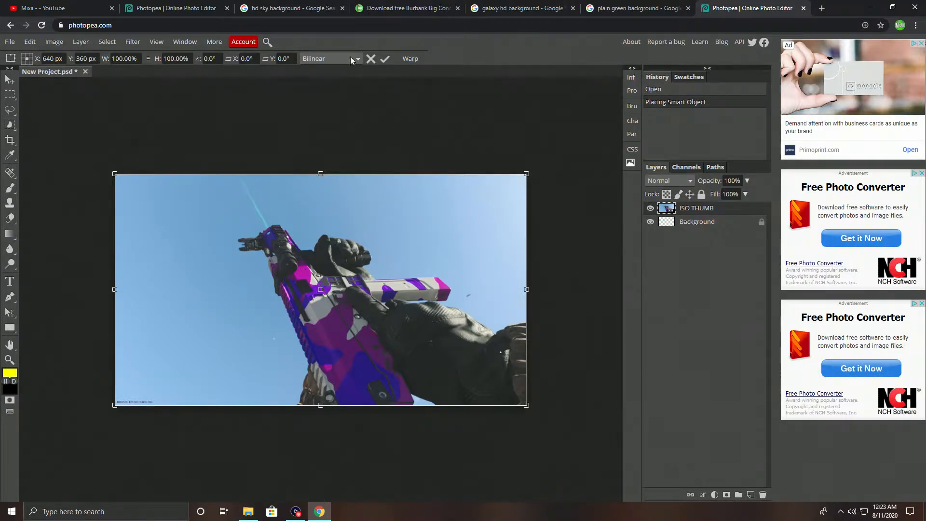
left_click(385, 60)
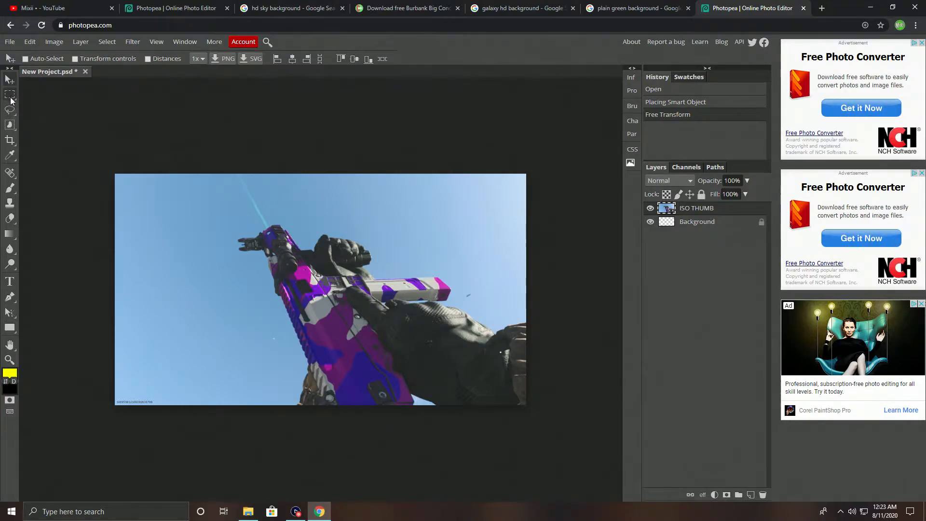
Select the sky beside the gun with the Magic Wand at tolerance 10 and try to delete the selected area.
right_click(12, 129)
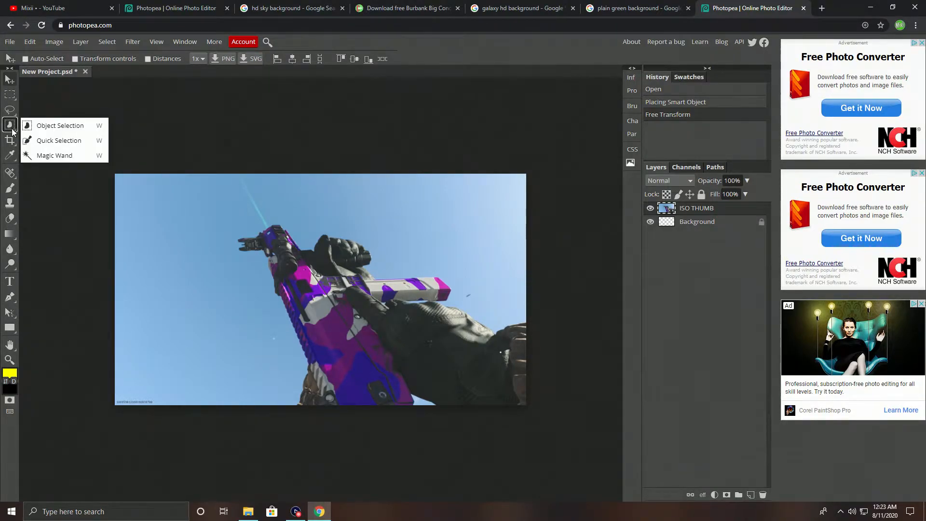
left_click(44, 158)
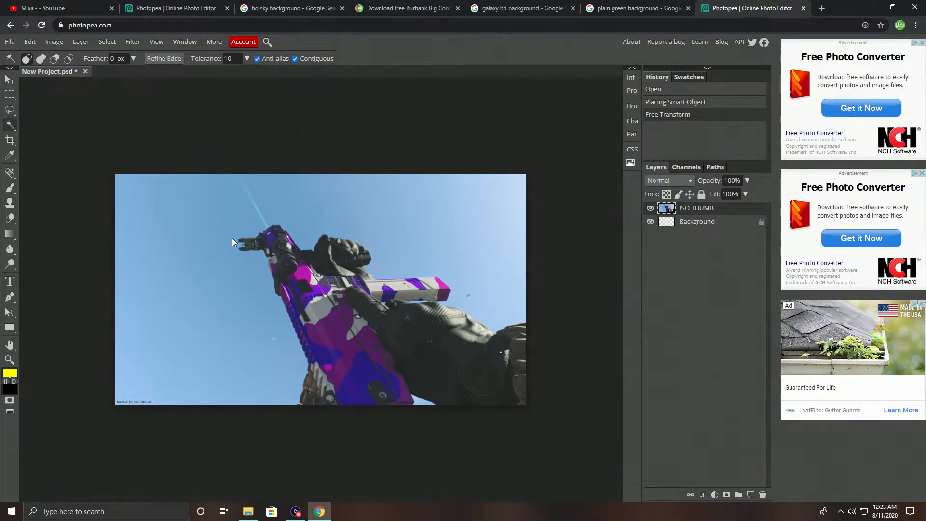
left_click(211, 258)
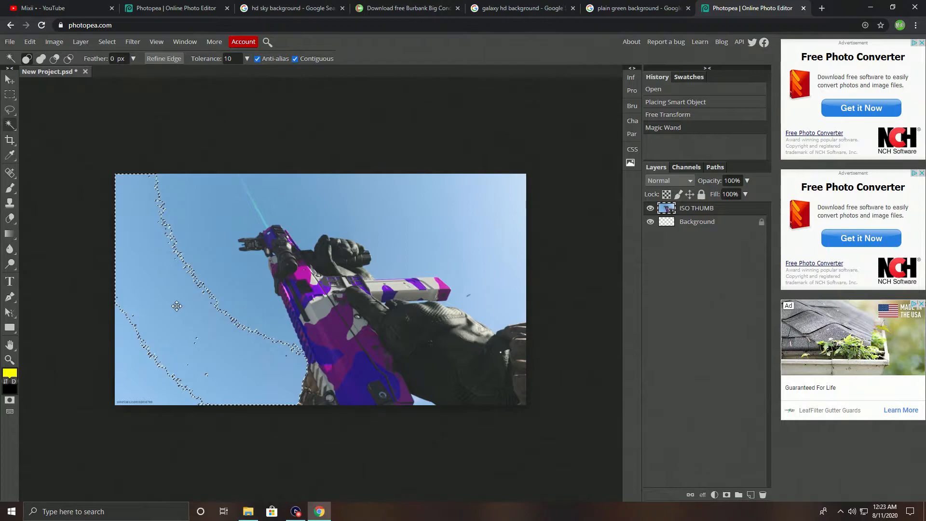
key("Delete")
key("Delete")
key("Delete")
key("Delete")
key("Delete")
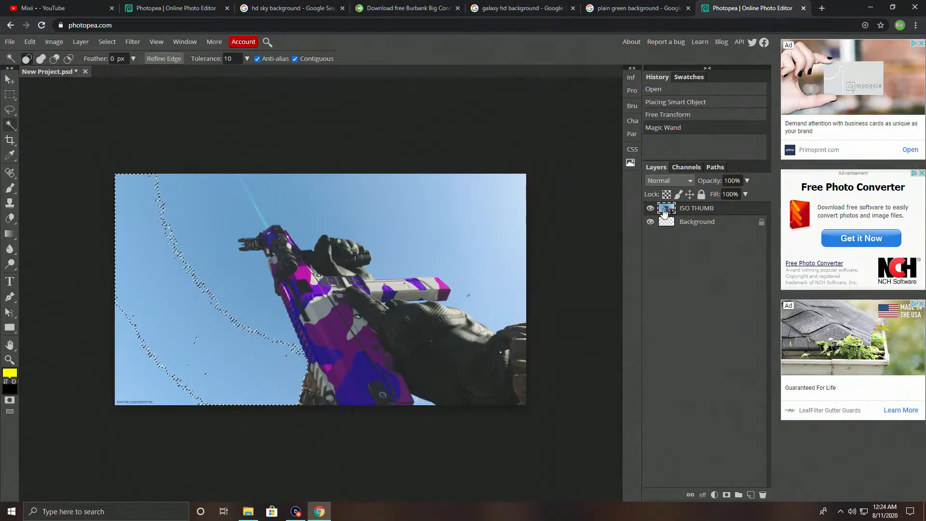
Rasterize the ISO THUMB layer and clear the selected band of sky beside the gun.
right_click(690, 210)
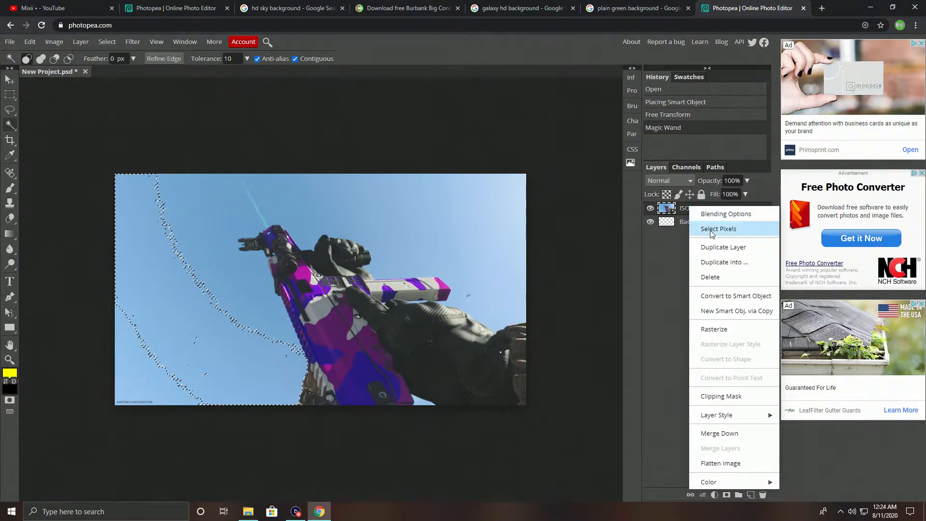
left_click(728, 333)
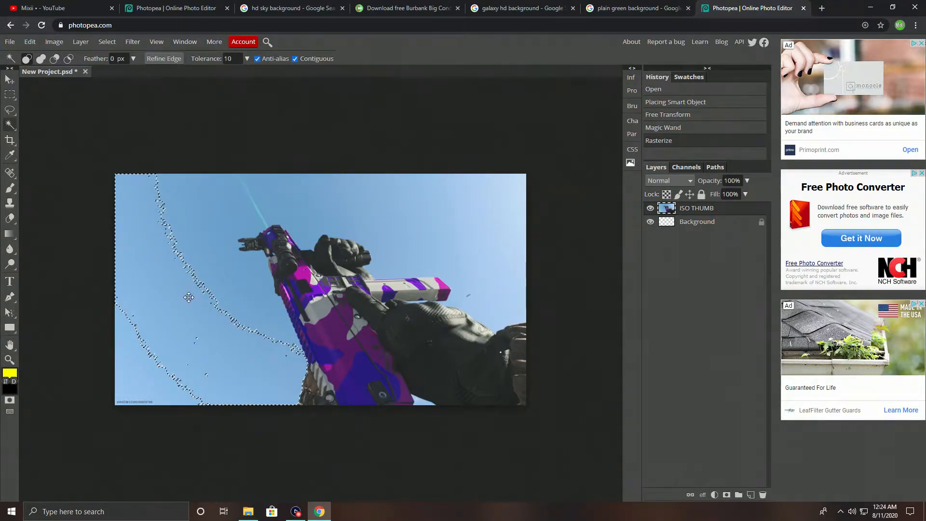
key("Delete")
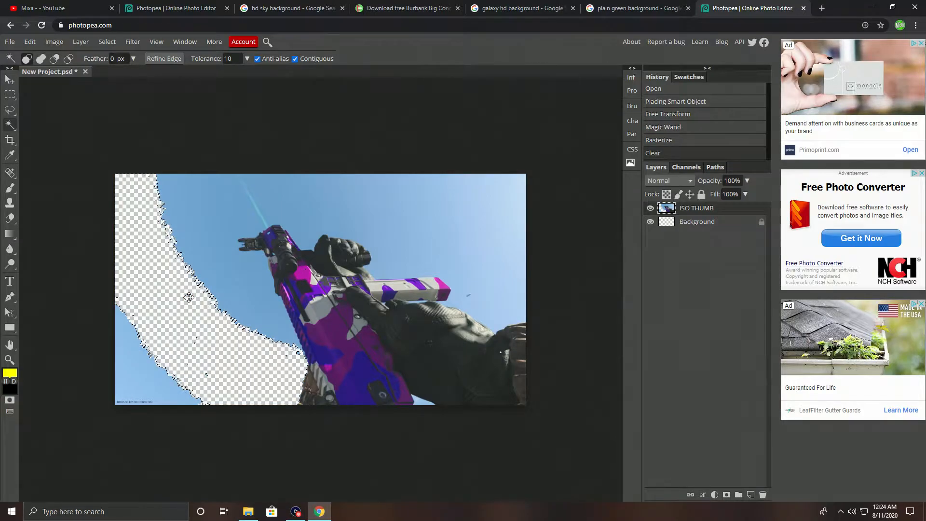
Select and clear the sky regions around and above the gun with the Magic Wand at tolerance 10.
left_click(196, 220)
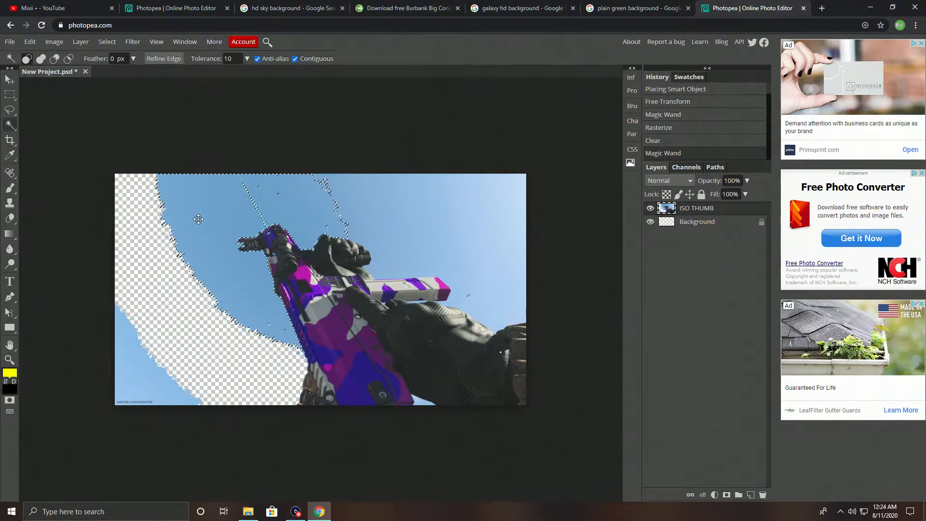
key("Delete")
left_click(377, 222)
key("Delete")
left_click(365, 215)
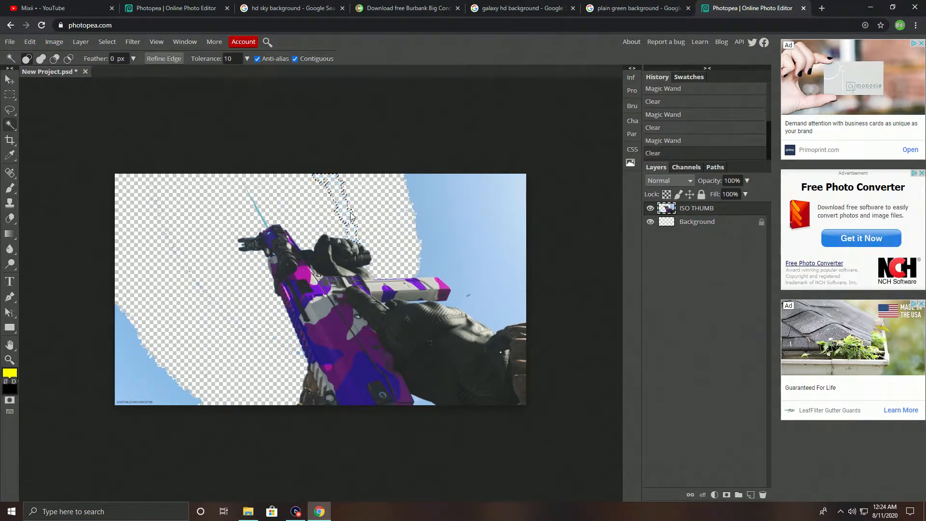
left_click(445, 206)
key("Delete")
Select and clear the remaining sky strips along the image's right side, including the upper corner, with the Magic Wand.
left_click(498, 222)
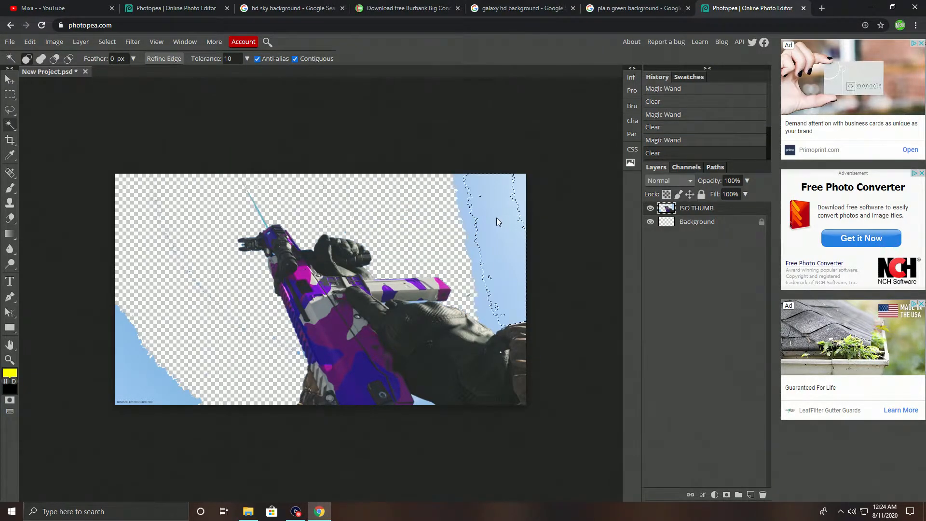
key("Delete")
left_click(470, 216)
key("Delete")
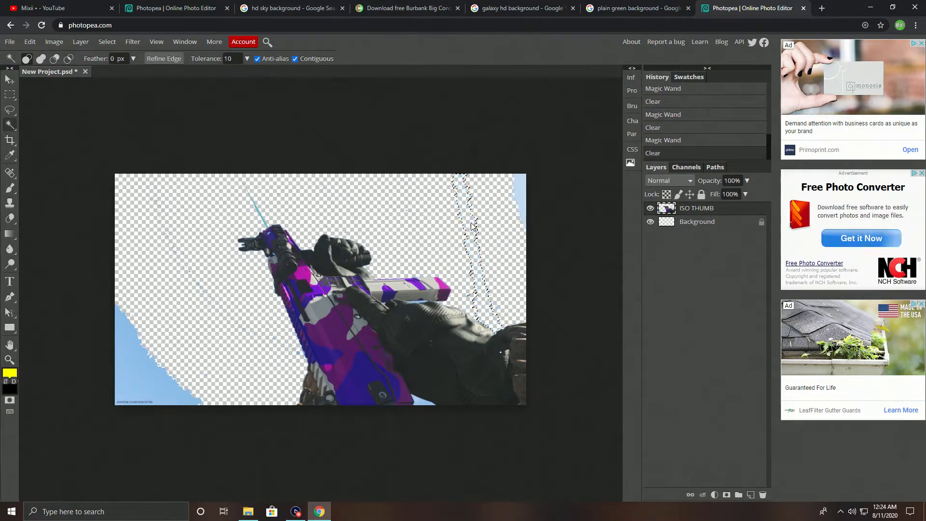
left_click(518, 196)
key("Delete")
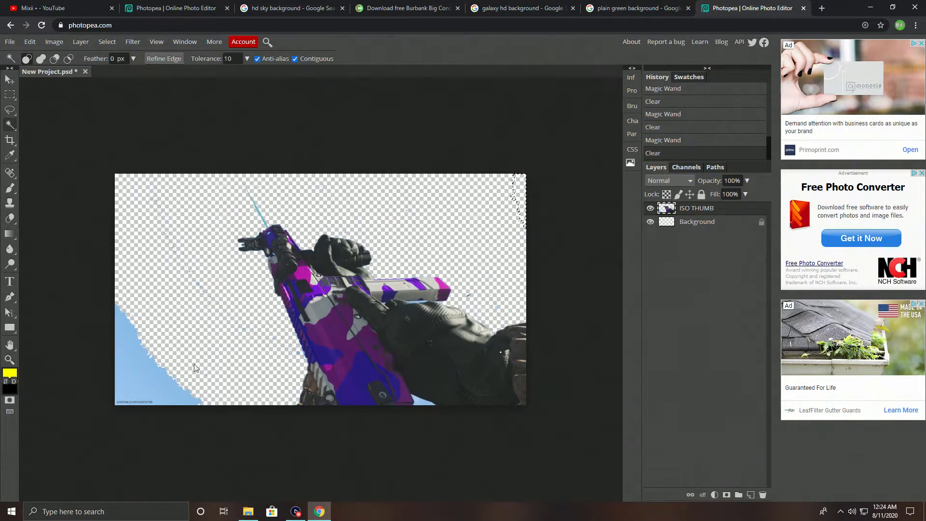
Clear the sky in the image's lower-left corner and around the small watermark with the Magic Wand.
left_click(147, 384)
key("Delete")
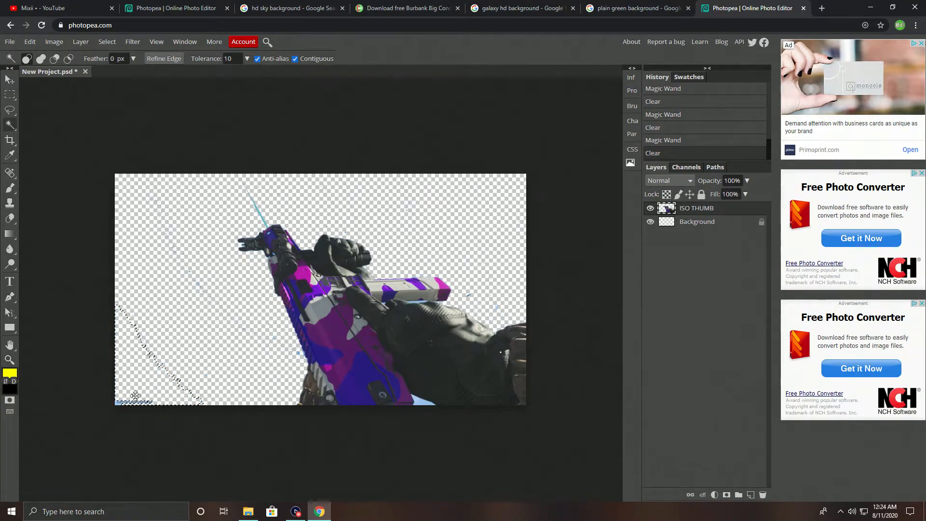
left_click(117, 403)
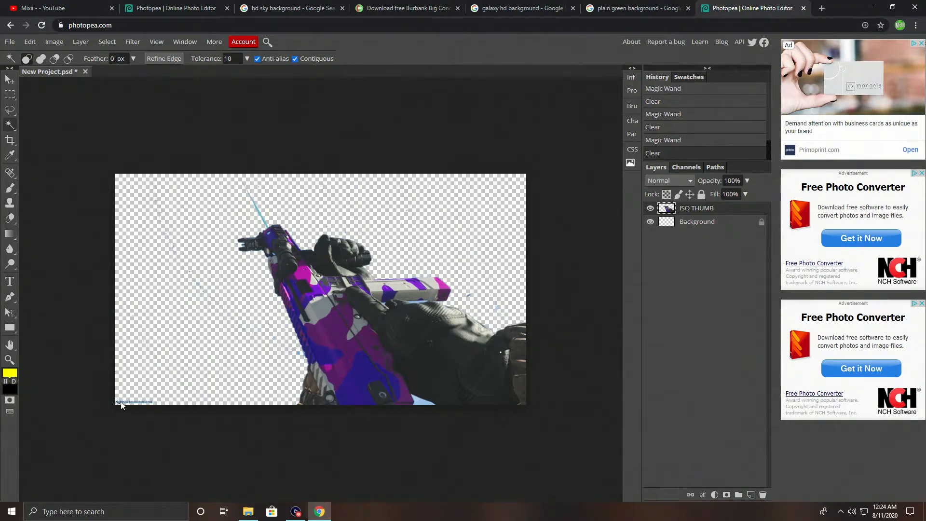
key("Delete")
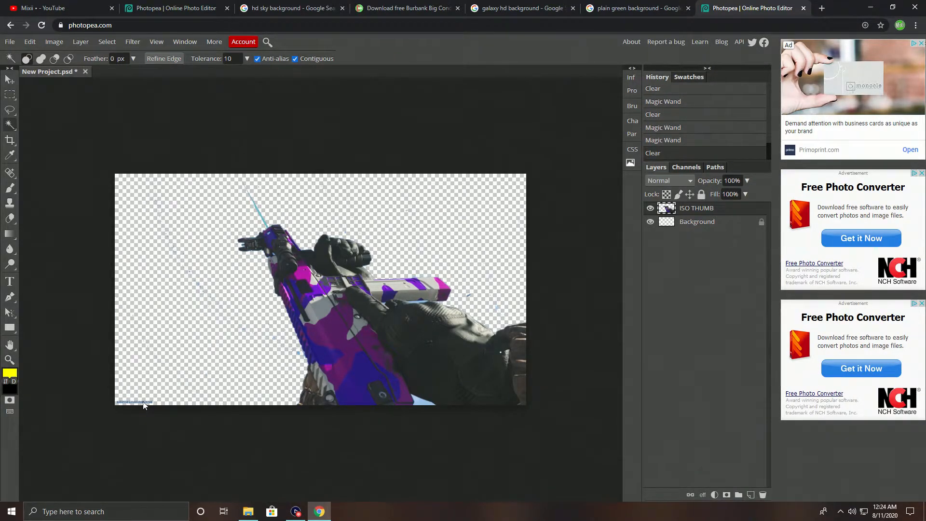
Remove the light streak at the gun's muzzle and the sky sliver beneath the magazine with the Magic Wand.
left_click(263, 223)
key("Delete")
left_click(416, 302)
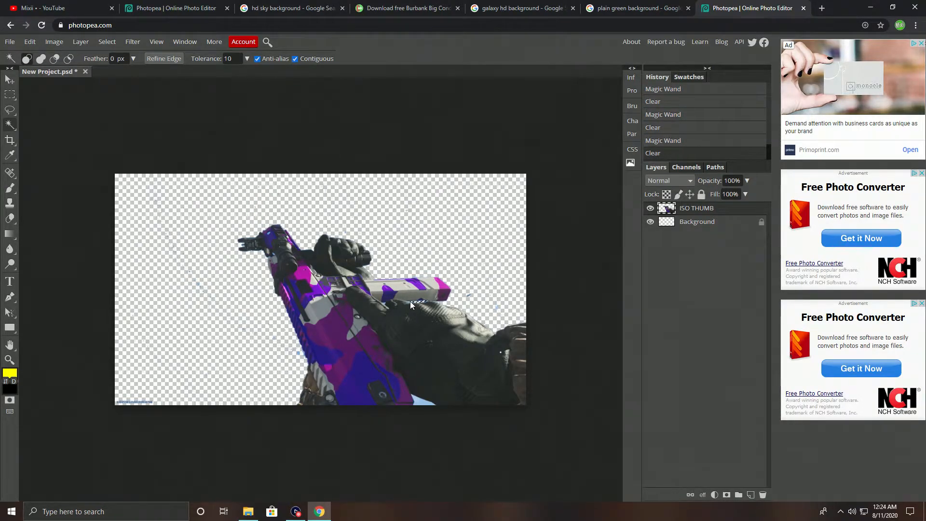
key("Delete")
left_click(9, 360)
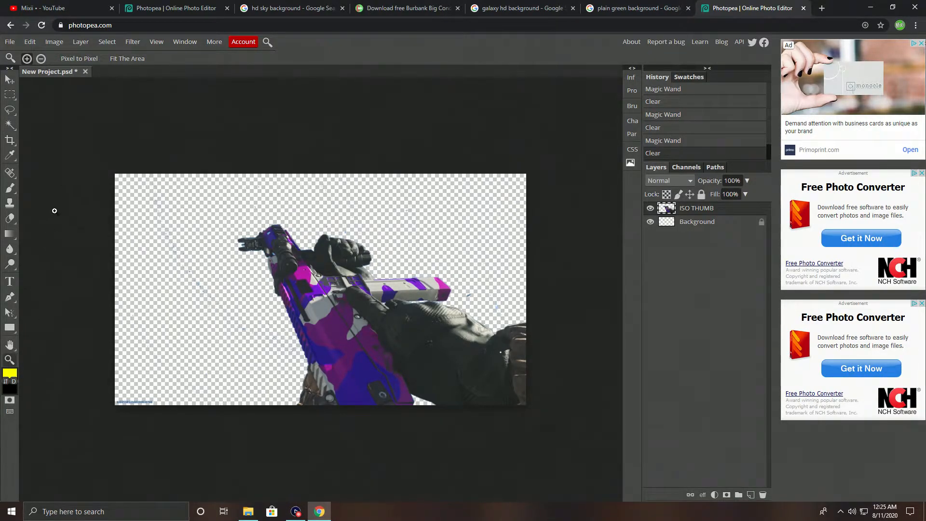
left_click(42, 59)
left_click(256, 205)
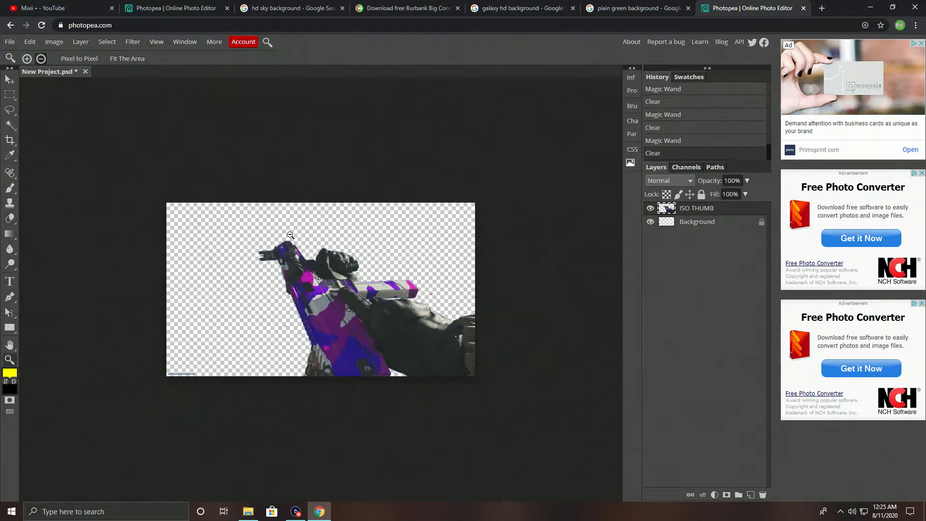
left_click(27, 59)
left_click(309, 272)
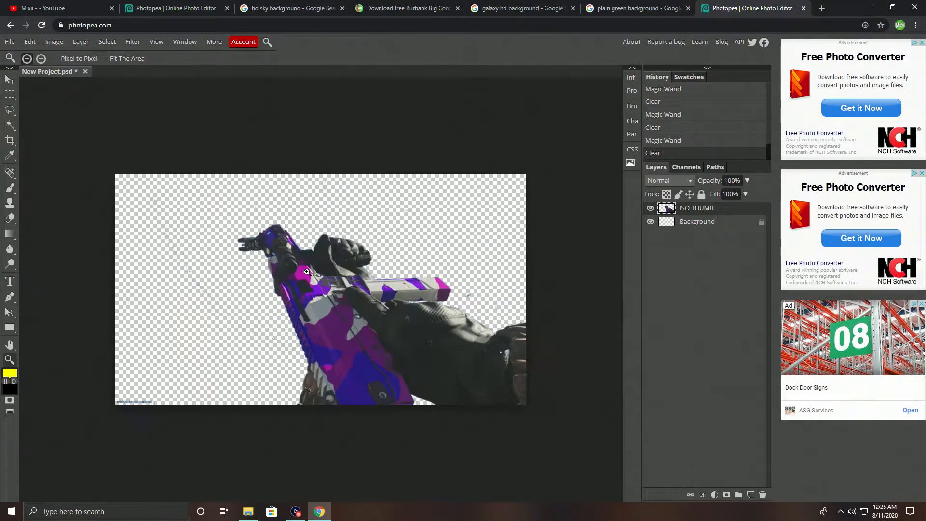
left_click(267, 273, "alt")
Export the gun cutout as a 1280 × 720 px PNG at 100% quality.
left_click(10, 42)
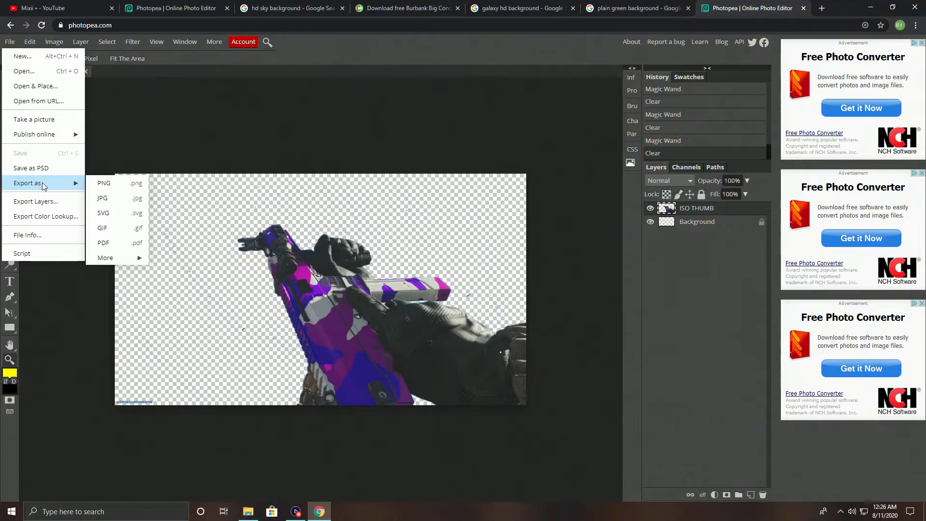
left_click(100, 184)
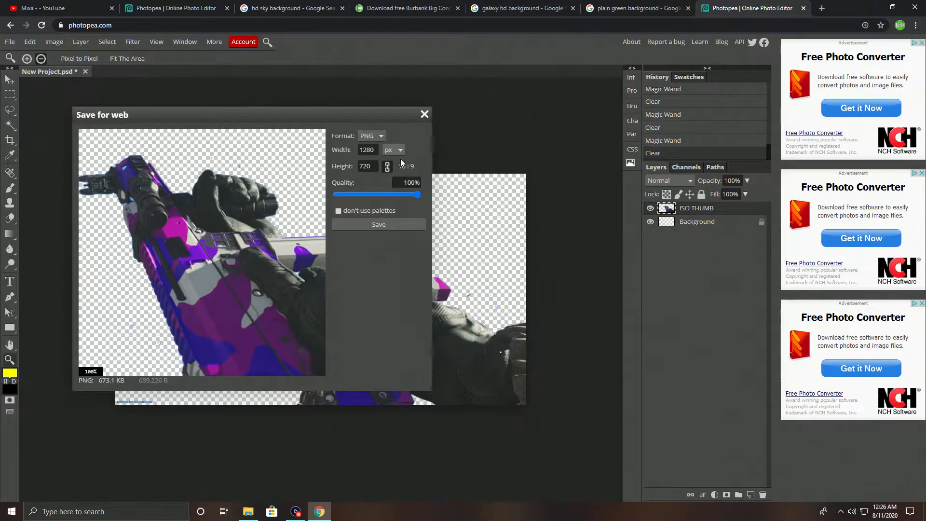
left_click(393, 226)
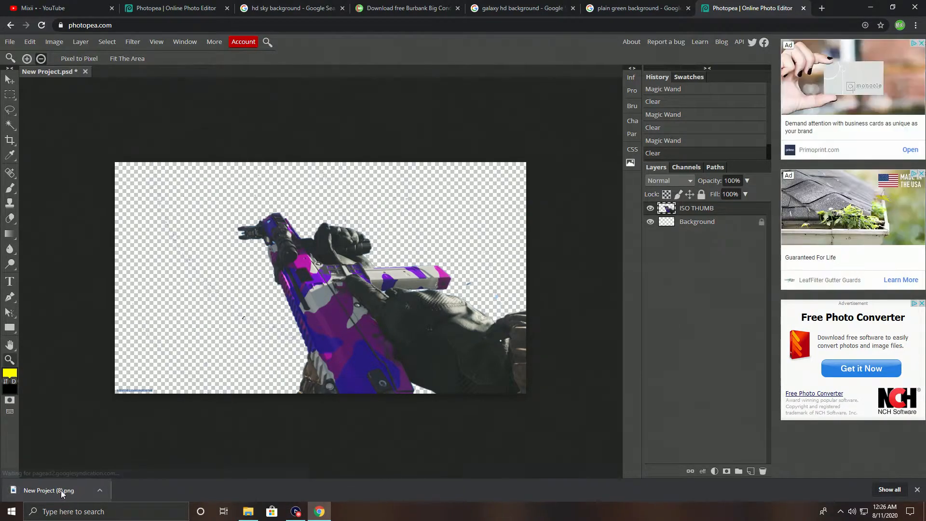
Dismiss the download bar and close the cutout project's browser tab, discarding unsaved changes.
left_click(99, 491)
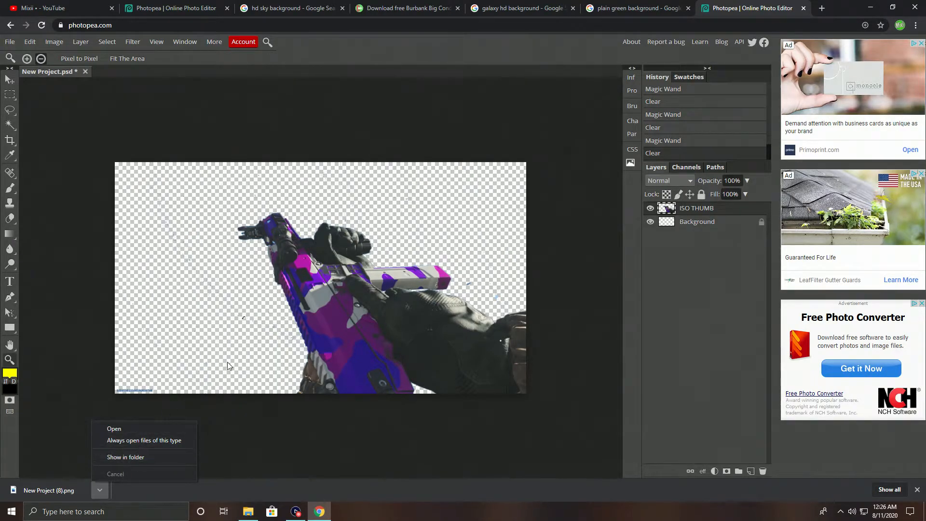
left_click(916, 489)
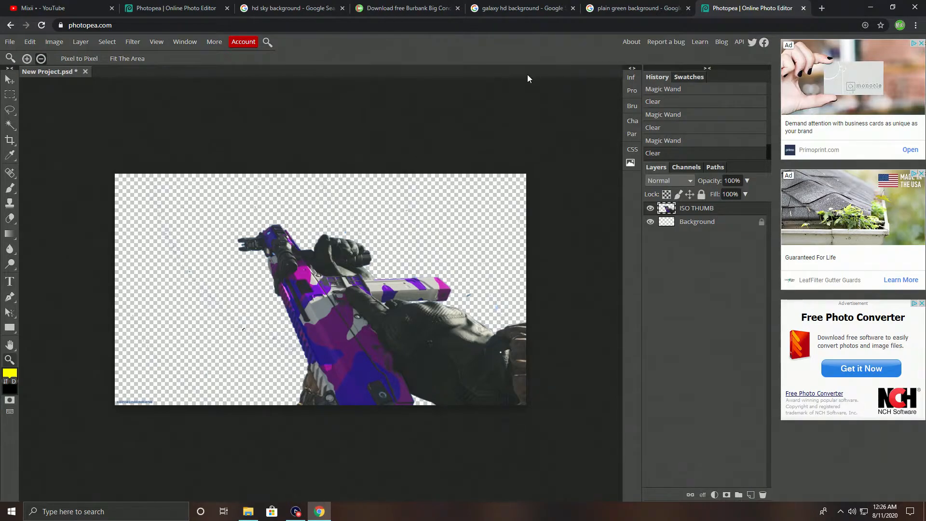
left_click(804, 7)
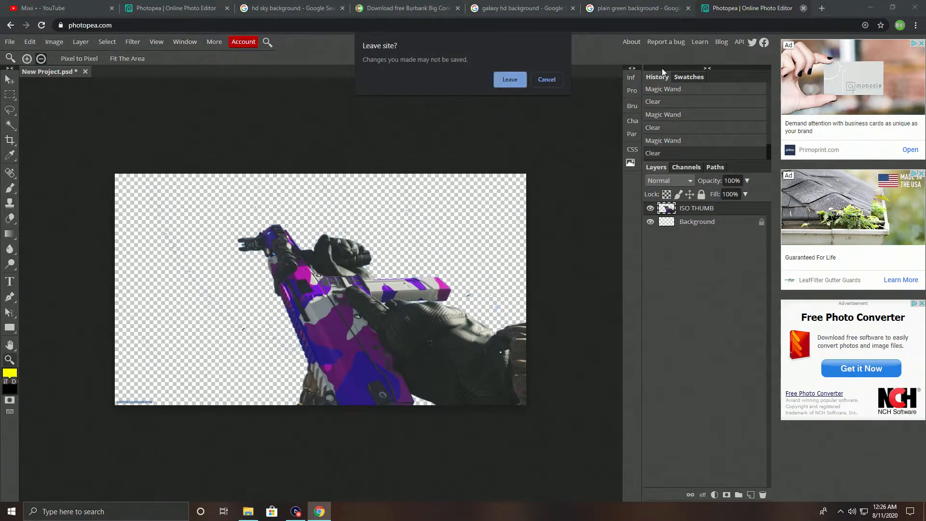
left_click(517, 82)
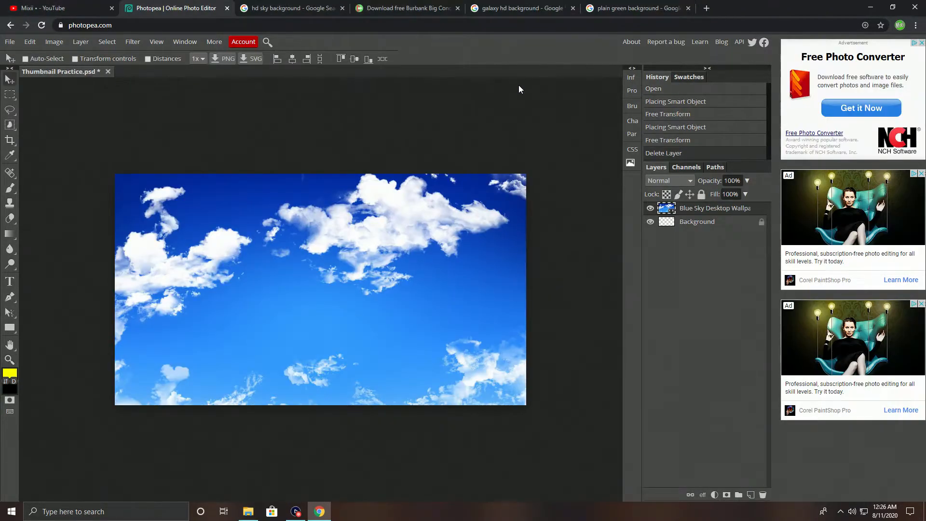
Place the exported cutout New Project (8) into Thumbnail Practice at 100% size, shift it right to about X 862 px, and apply the placement.
left_click(9, 42)
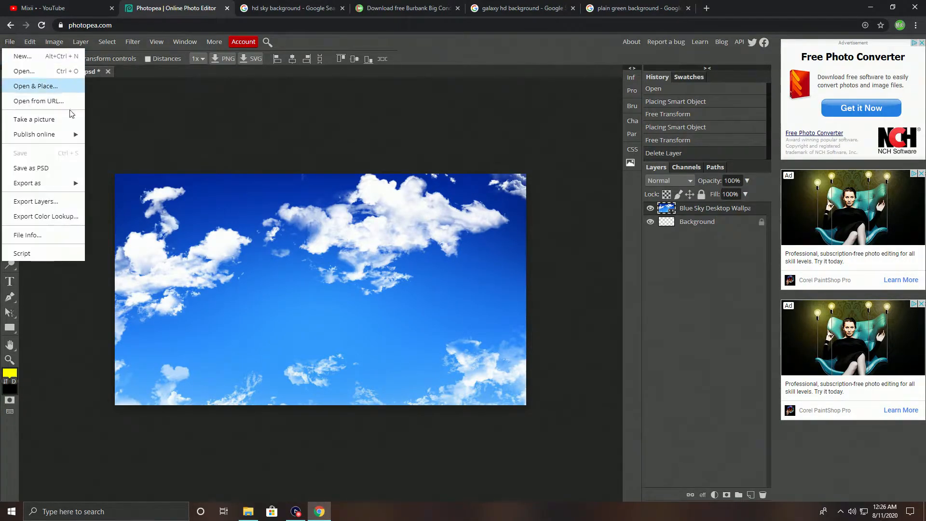
left_click(51, 86)
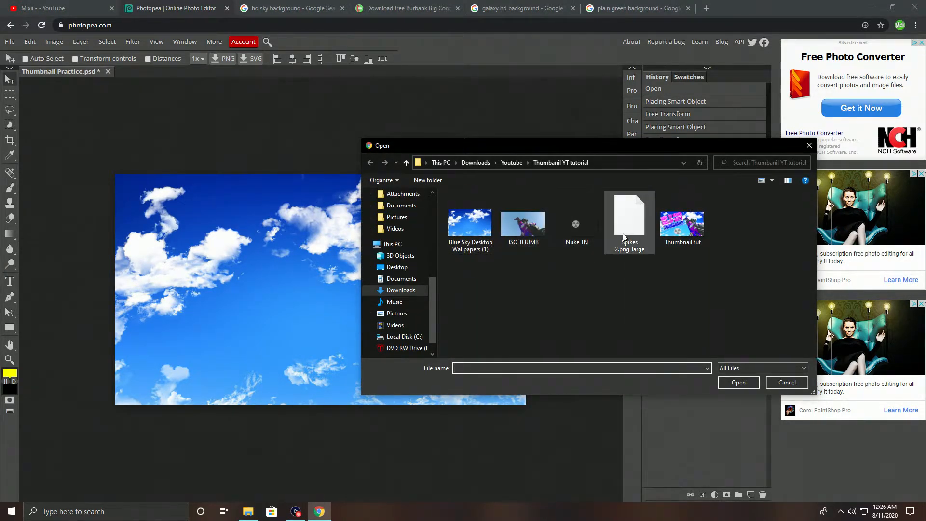
double_click(639, 236)
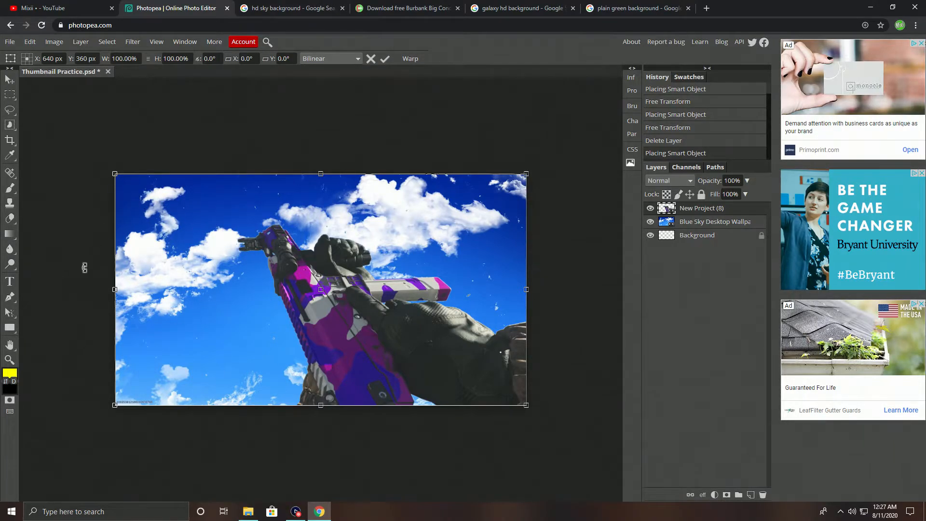
left_click_drag(311, 305, 381, 304)
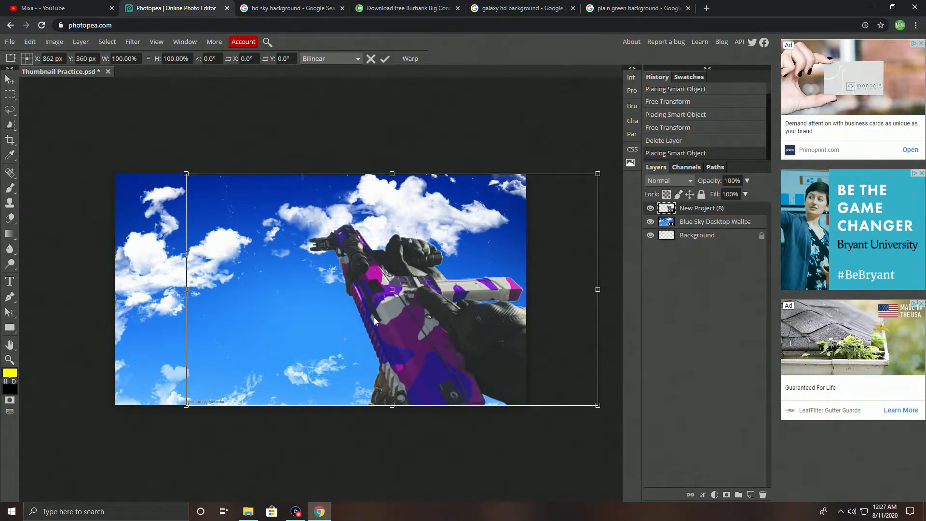
left_click(385, 59)
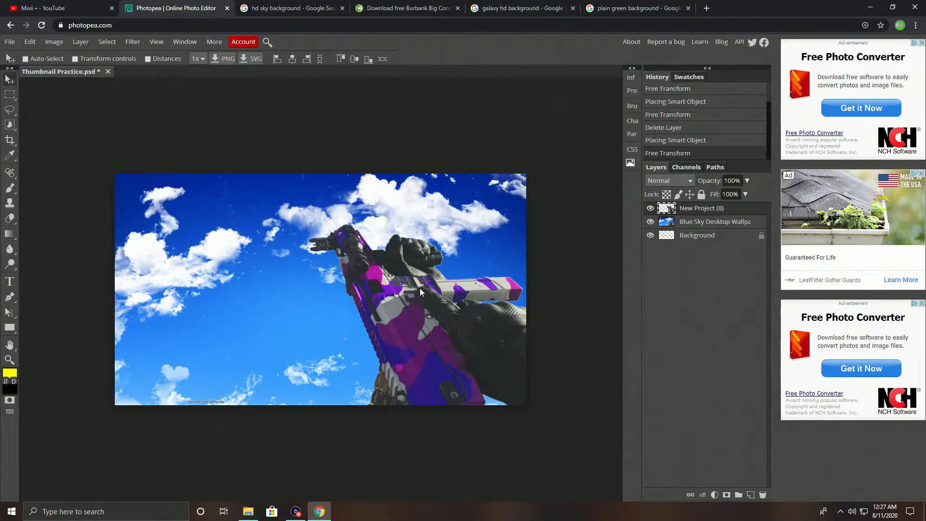
Add a Hue/Saturation adjustment layer above the gun layer and increase its saturation.
left_click(716, 497)
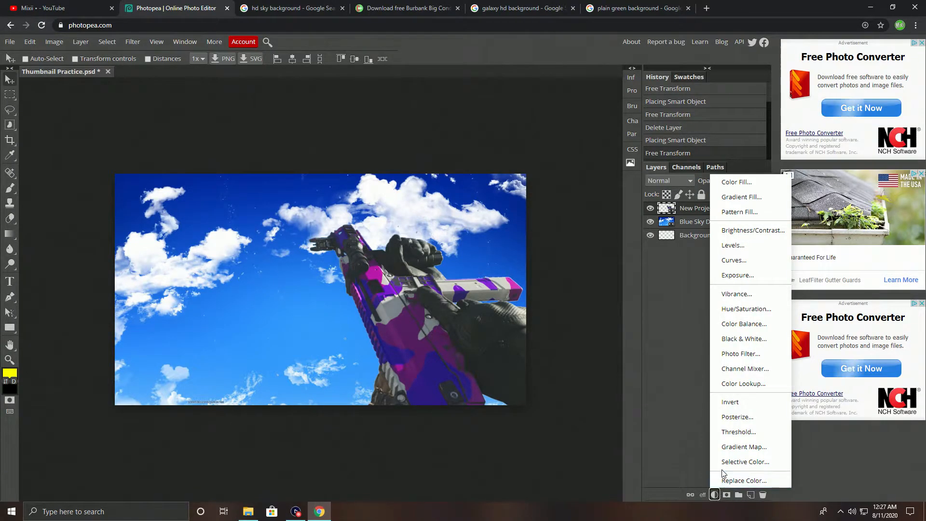
left_click(742, 314)
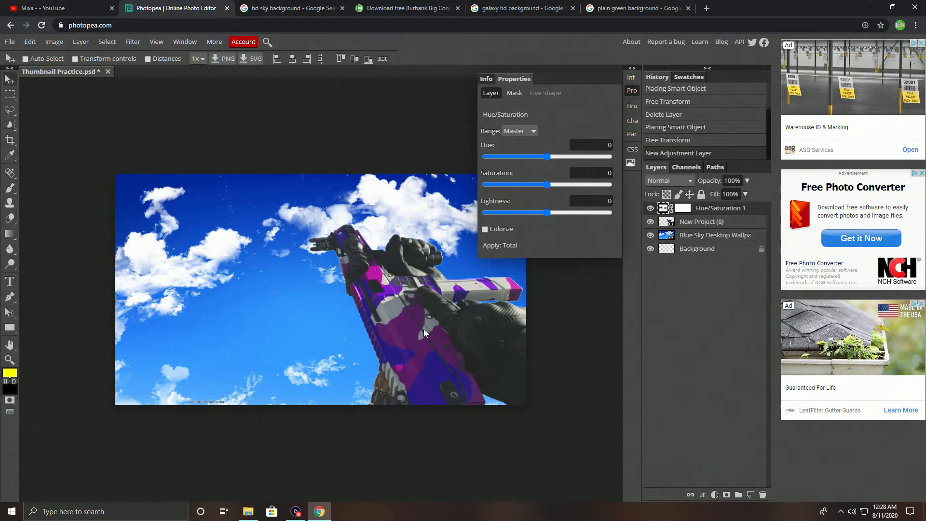
left_click(549, 185)
left_click_drag(548, 186, 582, 186)
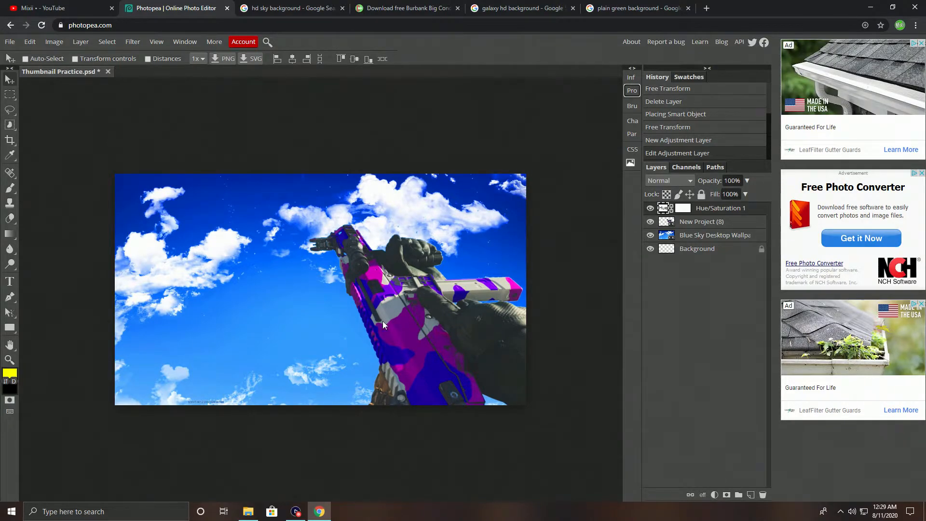
Add a Brightness/Contrast adjustment layer on top with brightness 35 and contrast 30.
left_click(715, 495)
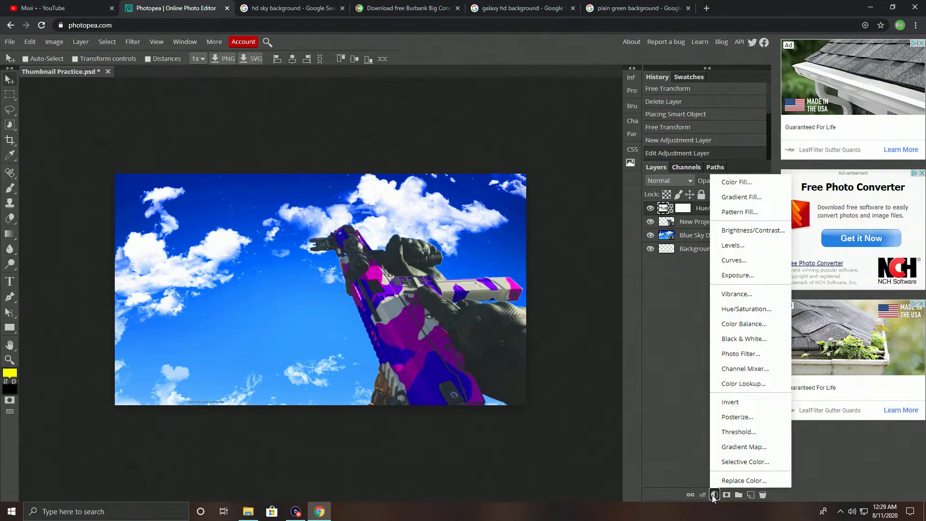
left_click(748, 231)
left_click_drag(551, 172, 569, 171)
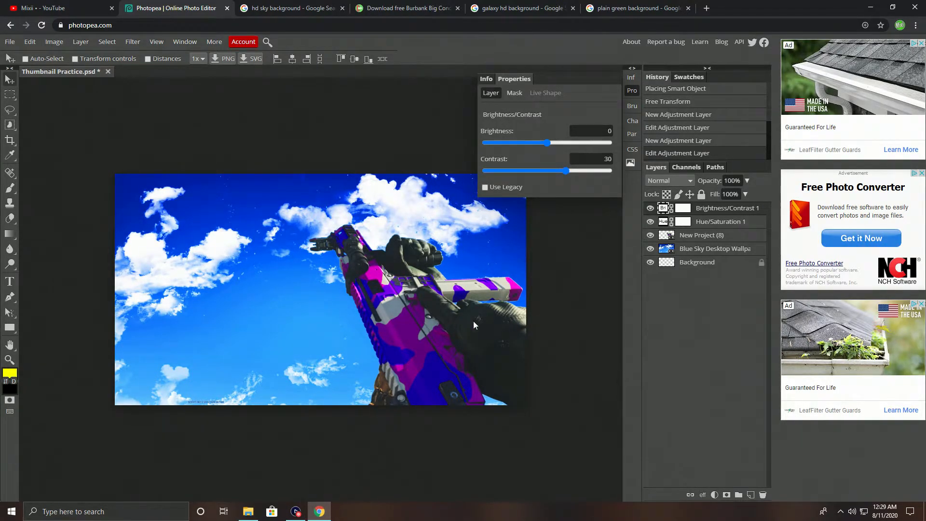
left_click_drag(551, 143, 562, 142)
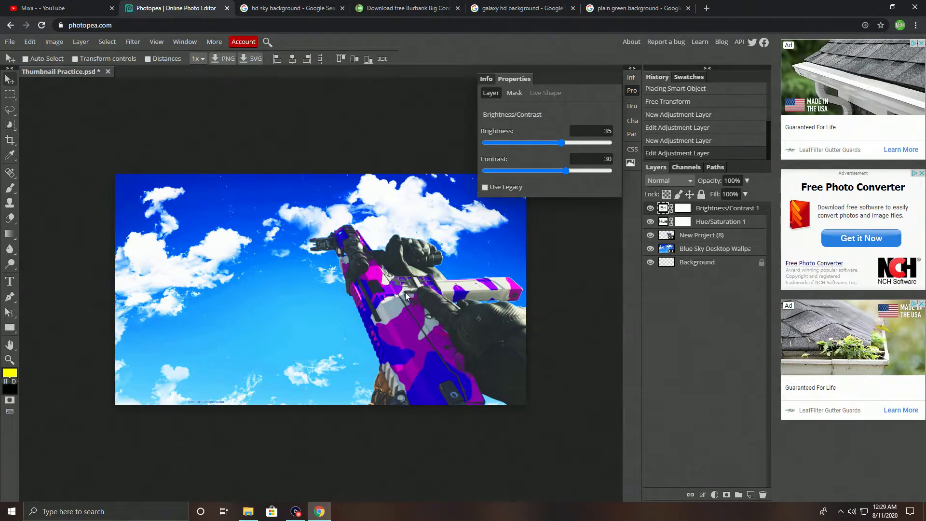
left_click(327, 138)
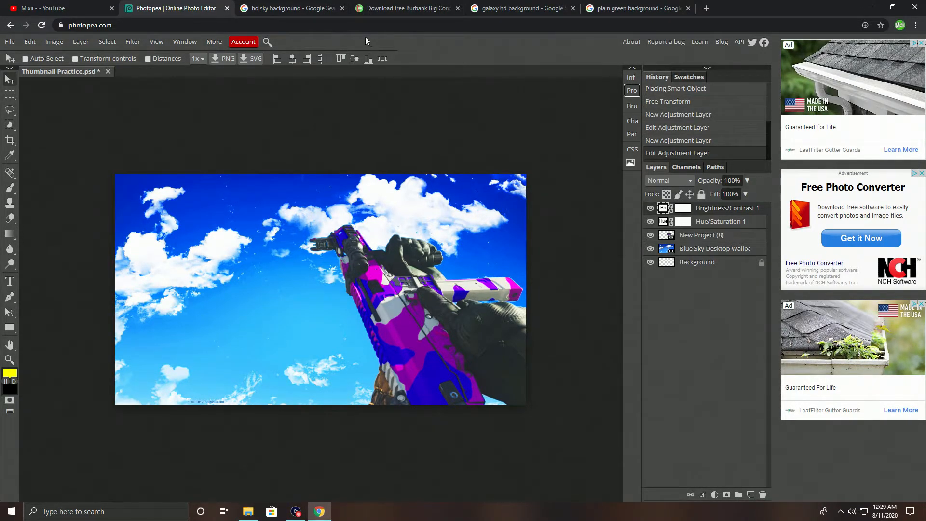
Switch to the CandyFonts page for the Burbank Big Condensed Bold font.
left_click(369, 11)
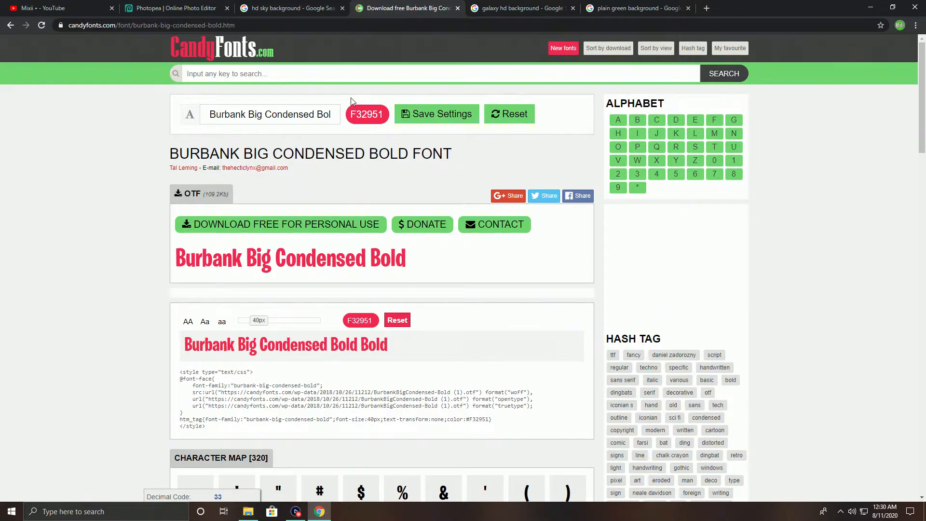
Search the web for "burbank font dafont", view the CandyFonts page for Burbank Big Condensed Bold, and return to the already opened font page.
left_click(707, 9)
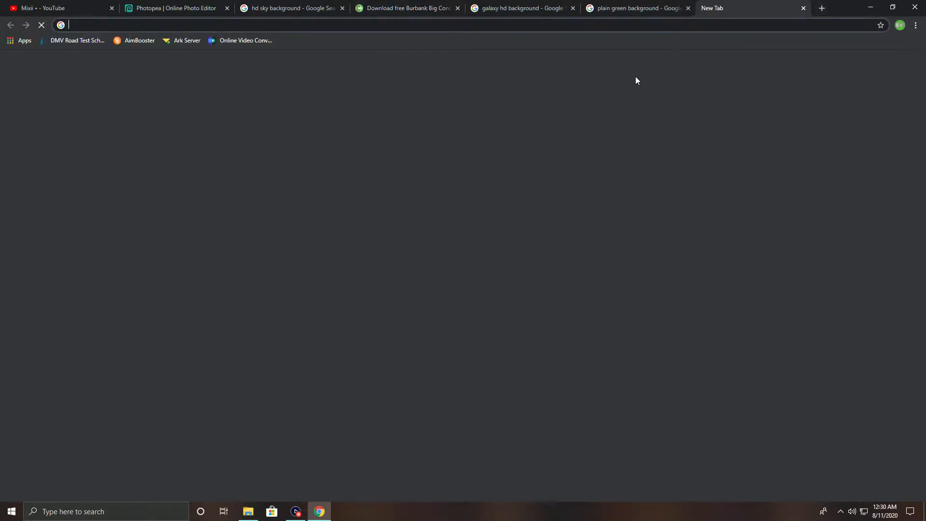
type("burb")
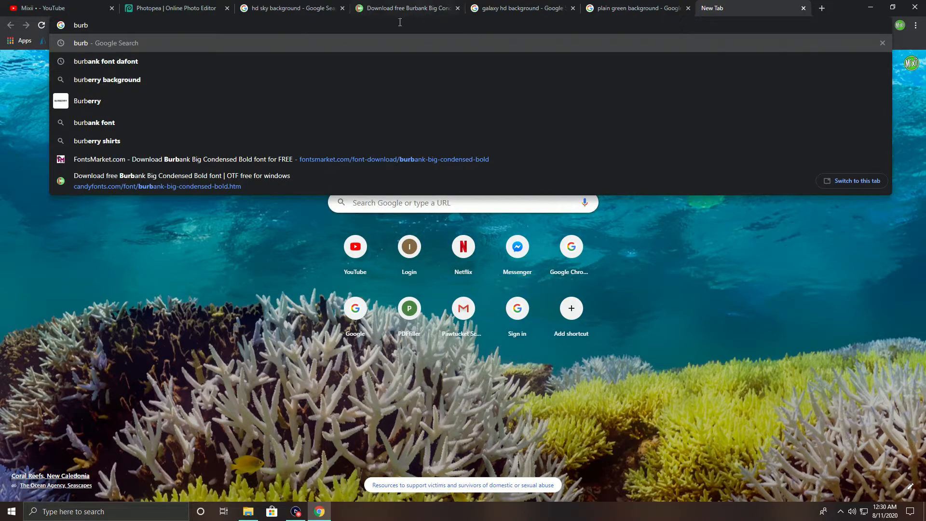
left_click(344, 61)
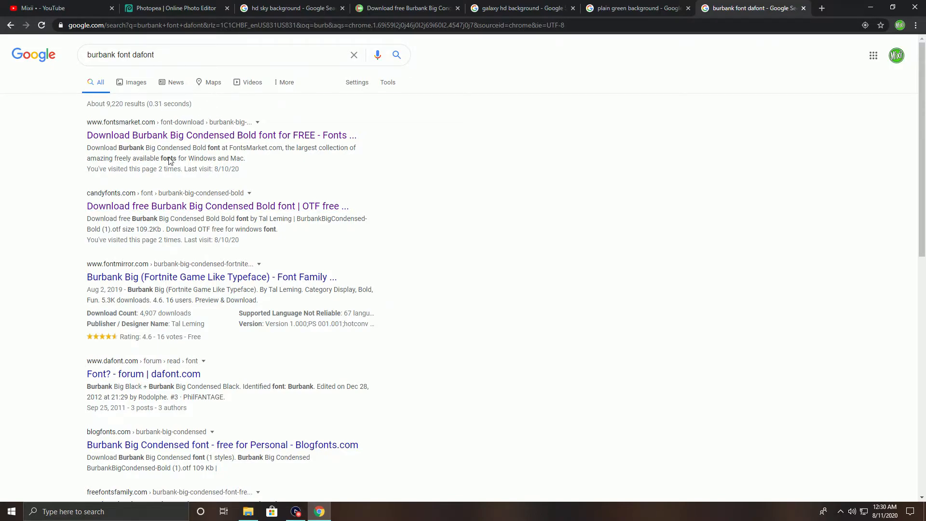
left_click(184, 208)
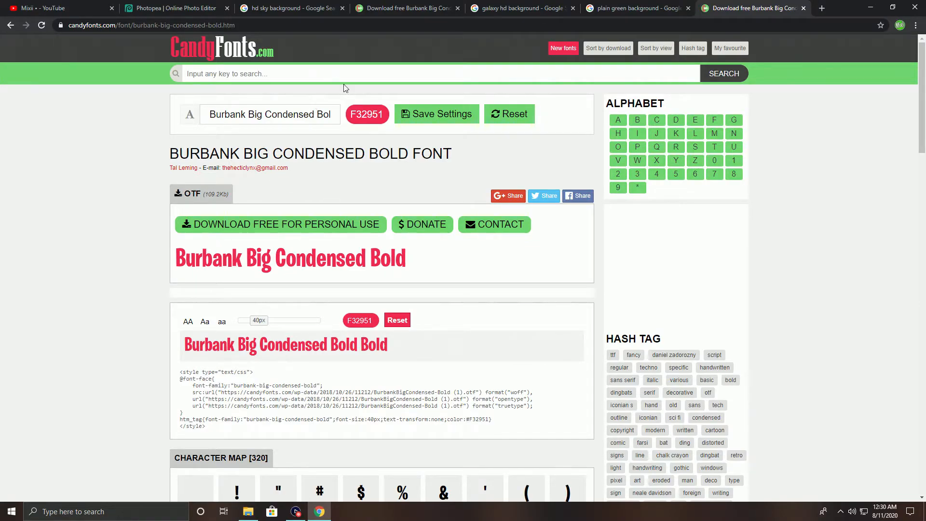
left_click(398, 12)
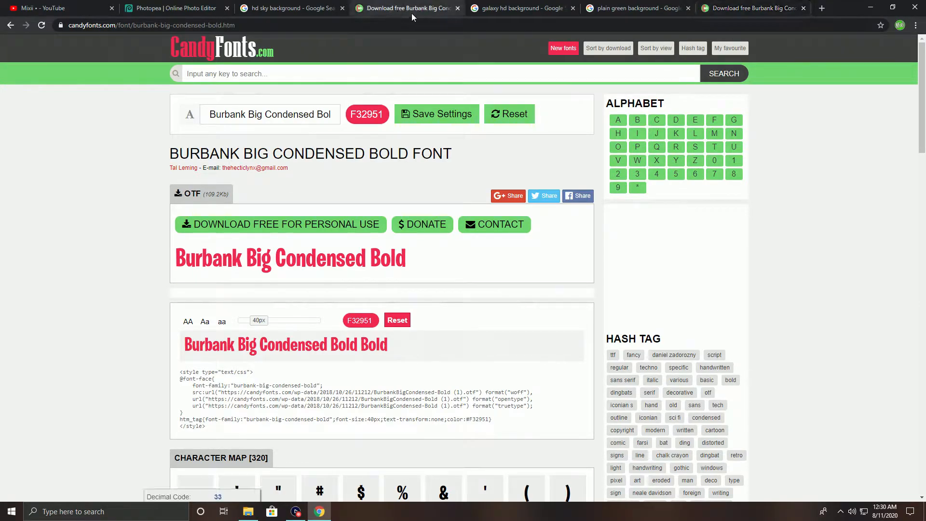
left_click(803, 8)
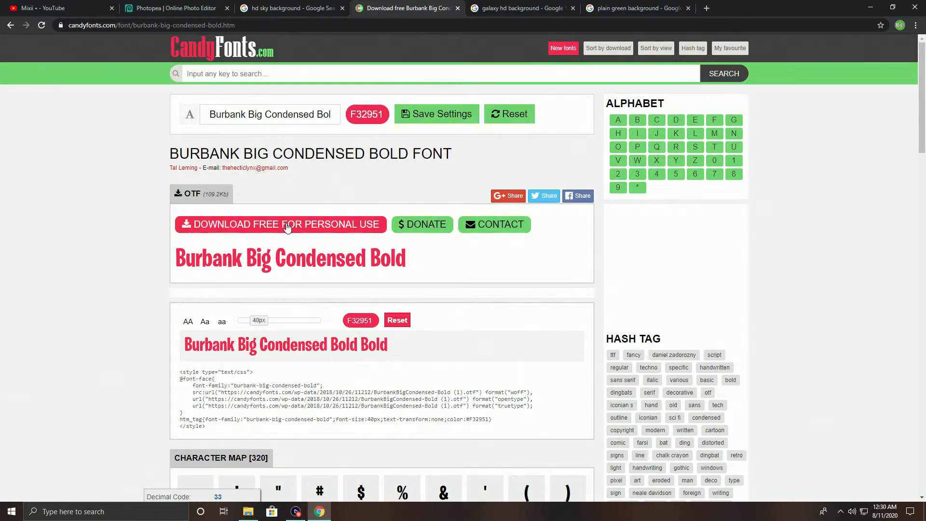
left_click(237, 229)
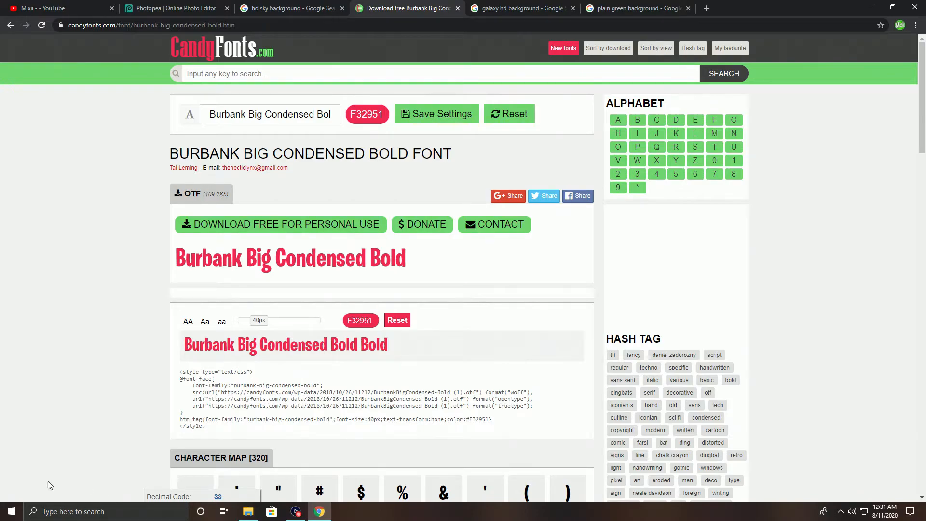
Switch back to Photopea, activate the Type tool and search its font list for "burb".
left_click(210, 5)
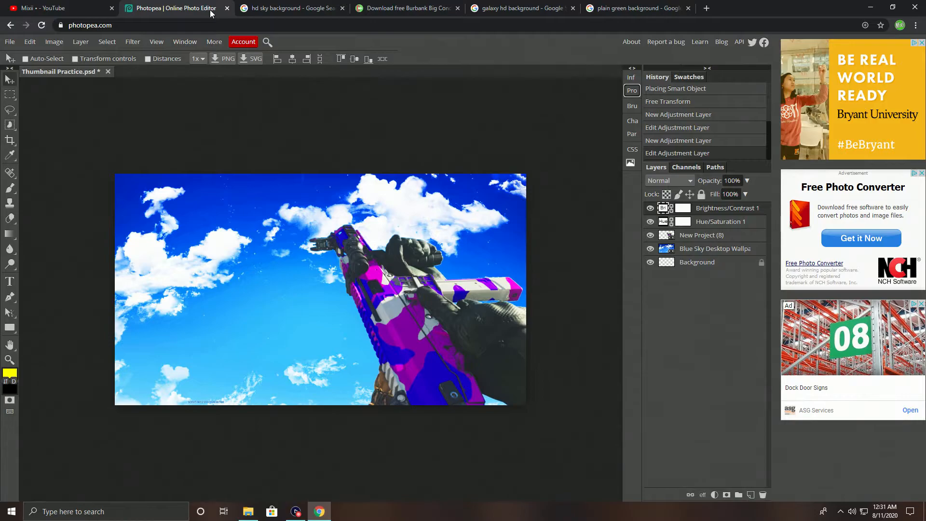
left_click(10, 282)
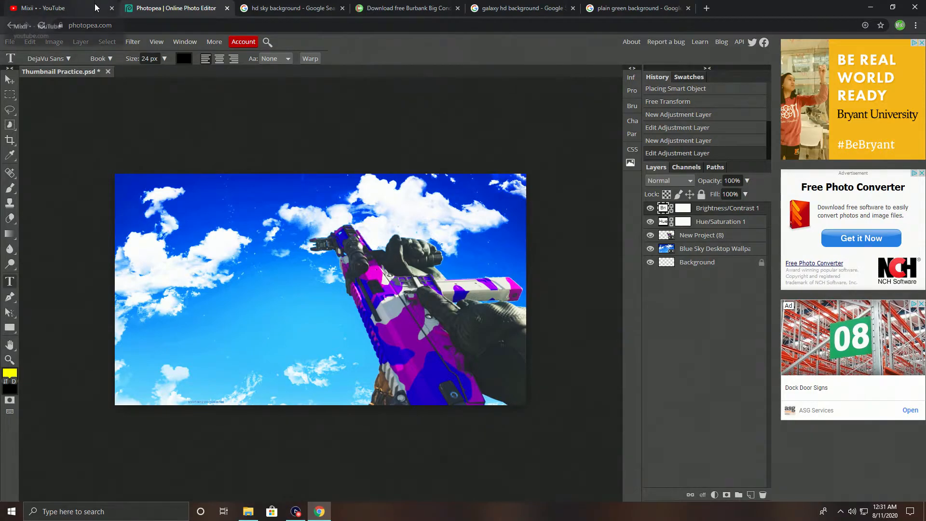
left_click(69, 58)
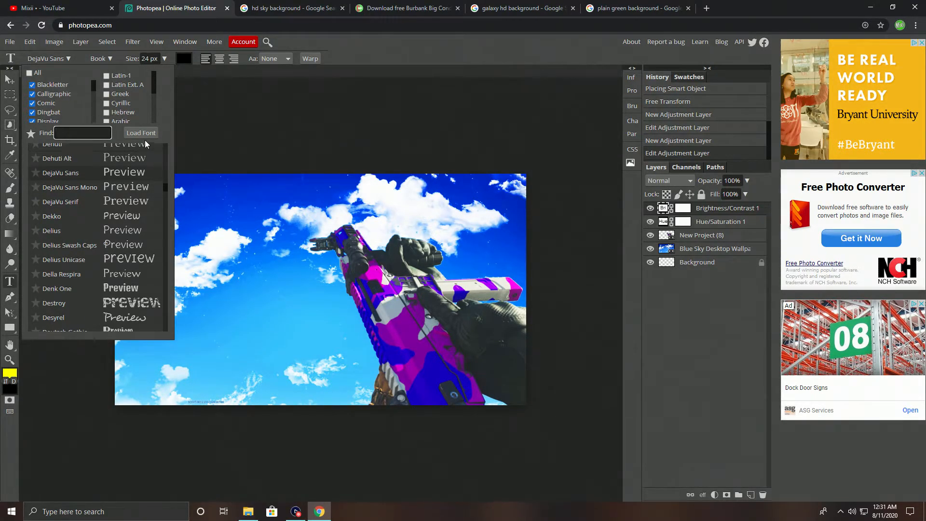
scroll(101, 179, "down", 1)
type("bur")
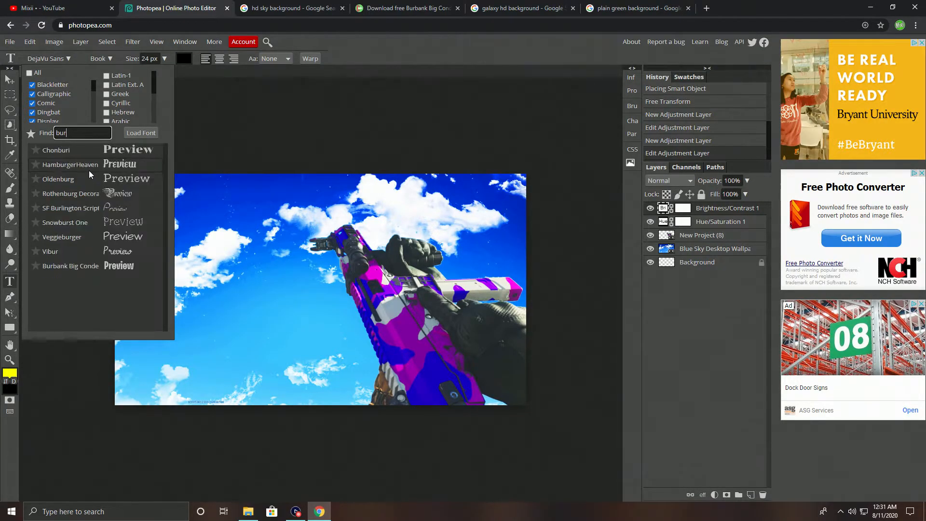
type("b")
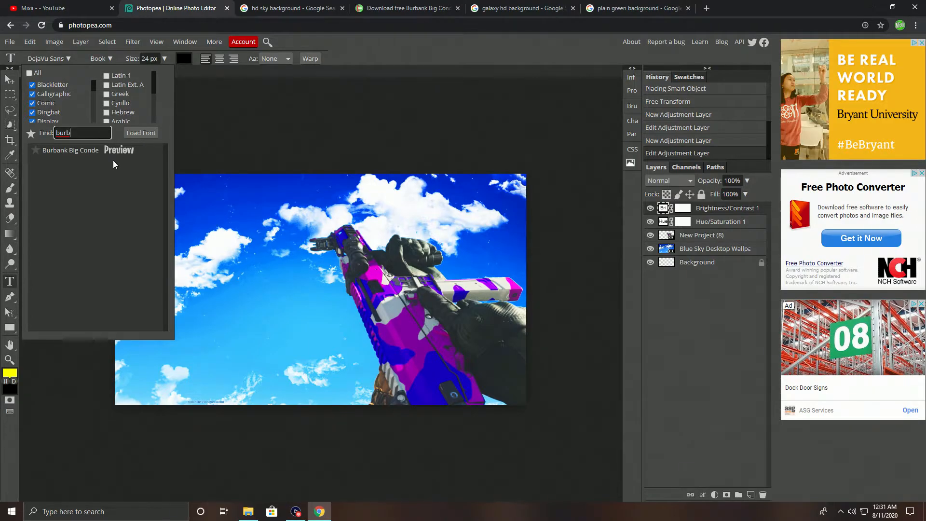
Load the Burbank Big Condensed Bold font file from Downloads and agree to load it in future sessions too.
left_click(138, 133)
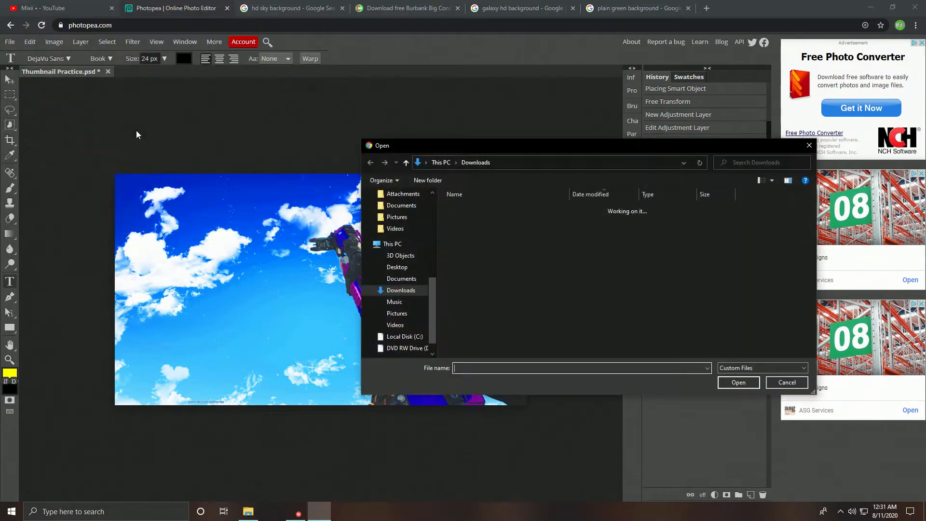
left_click_drag(503, 152, 374, 90)
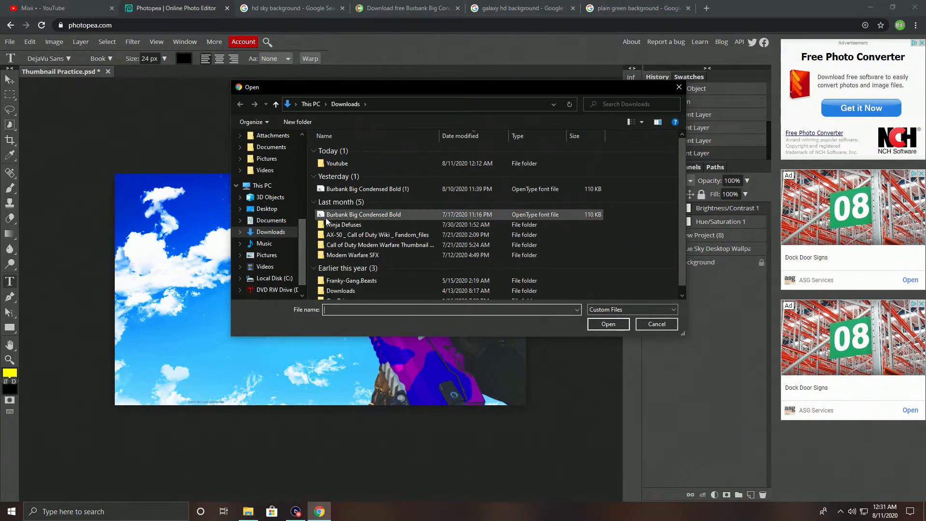
double_click(403, 216)
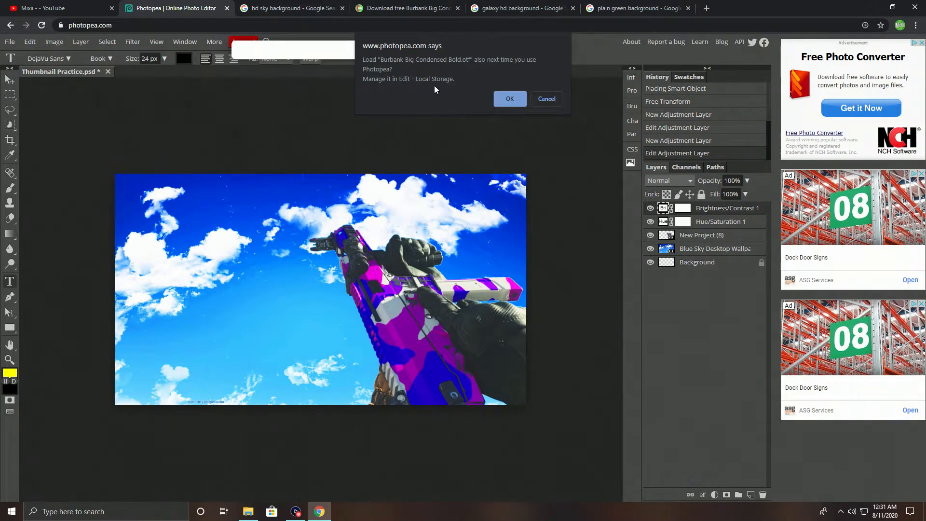
left_click(505, 102)
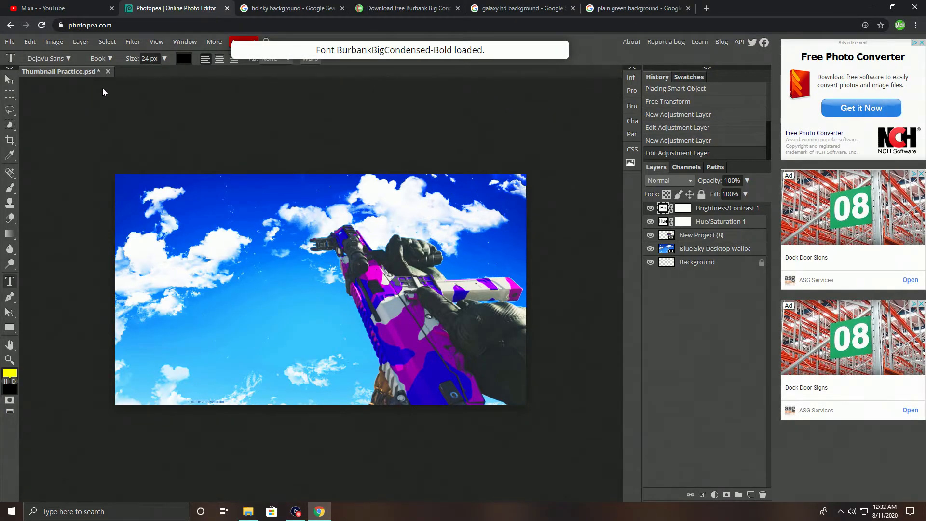
Find the fonts matching "burb" and choose Burbank Big Condensed Bold as the text font.
left_click(68, 59)
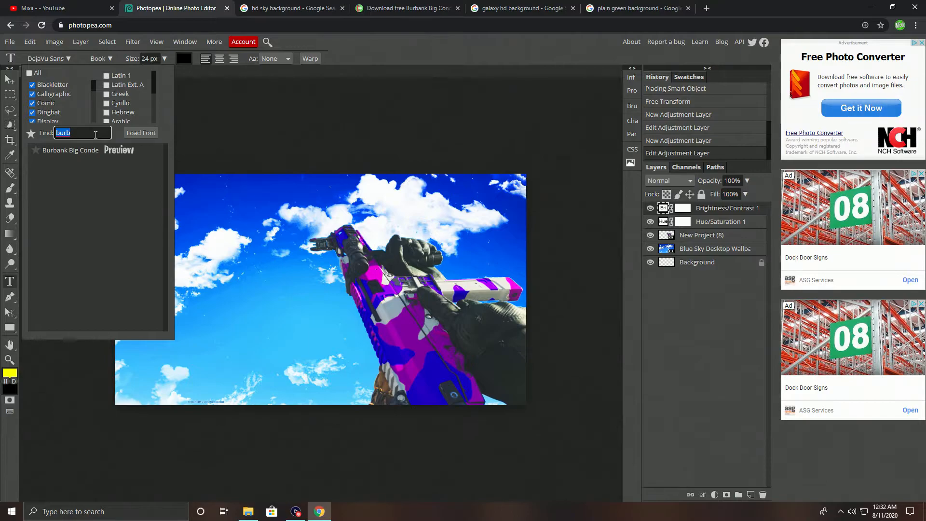
type("burb")
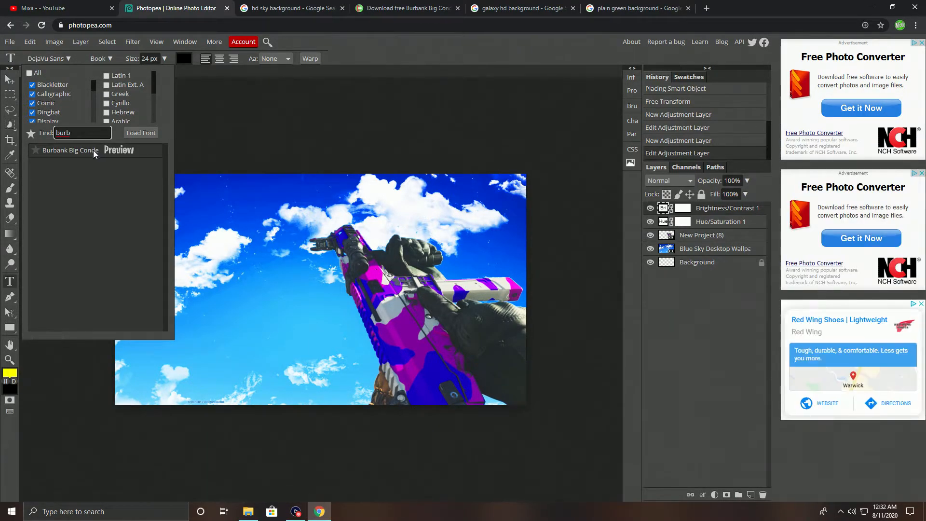
left_click(93, 151)
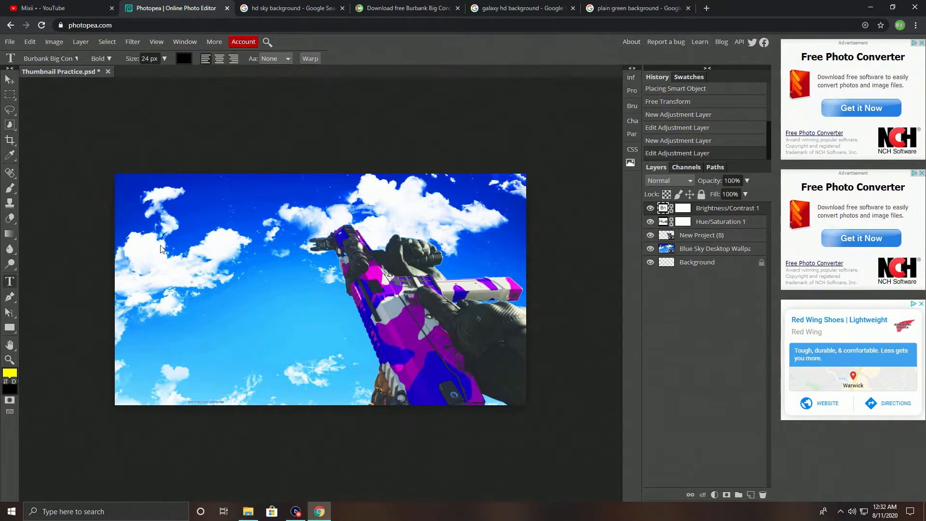
Create an empty text layer over the upper-left clouds with a font size of 93 px and apply it.
left_click(179, 237)
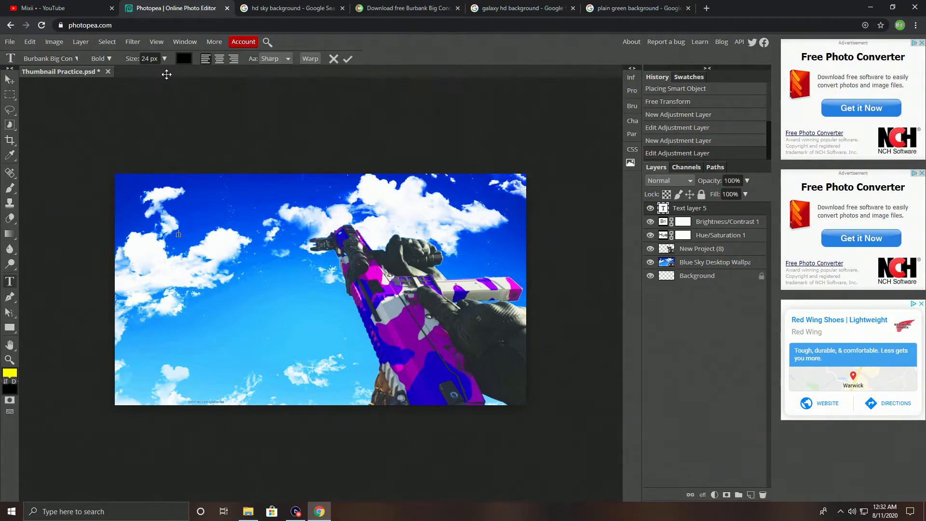
left_click(165, 59)
left_click_drag(160, 74, 163, 74)
left_click(346, 64)
left_click(348, 61)
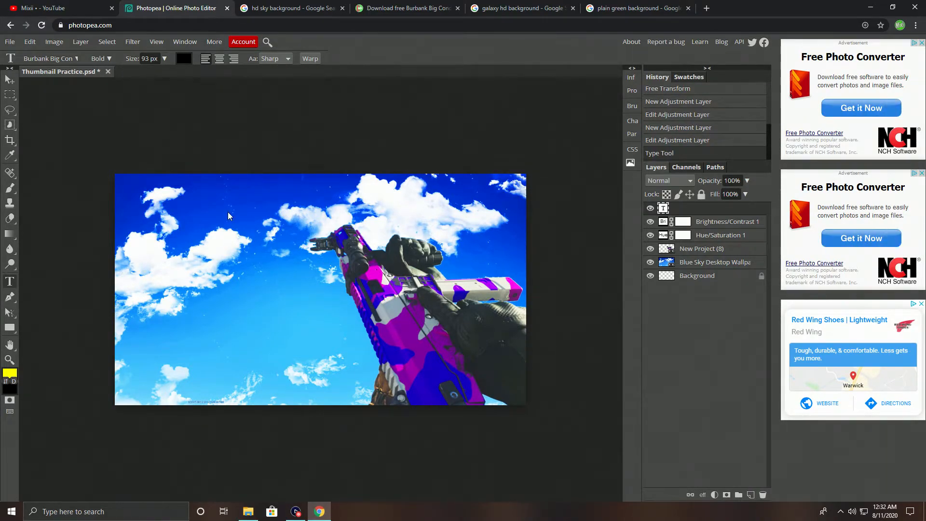
Enter "HOW TO MAKE A" in the empty text layer, apply it, and move the text slightly up and to the left.
double_click(664, 208)
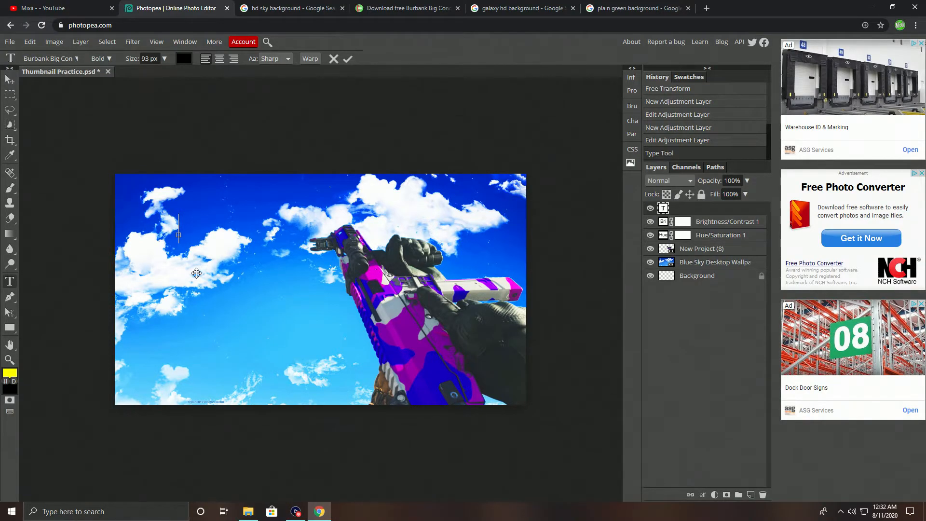
type("HOW ")
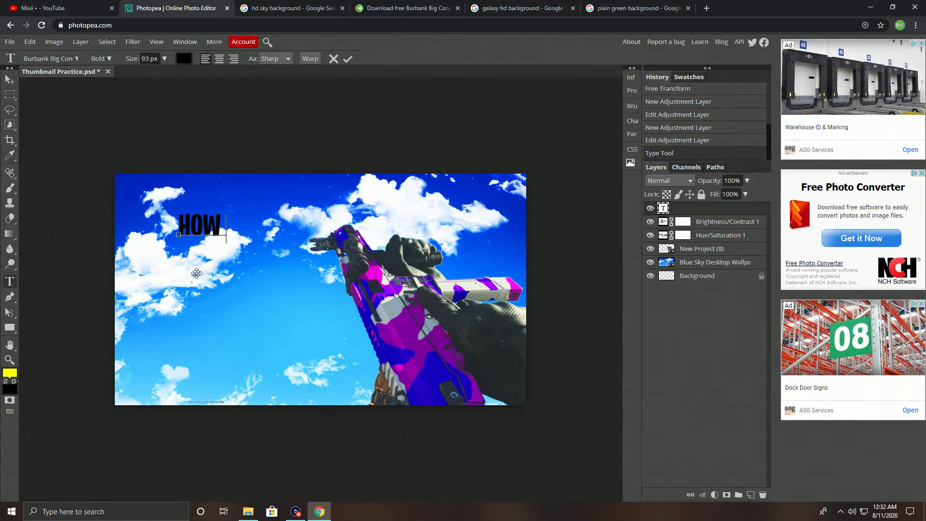
type("TO ")
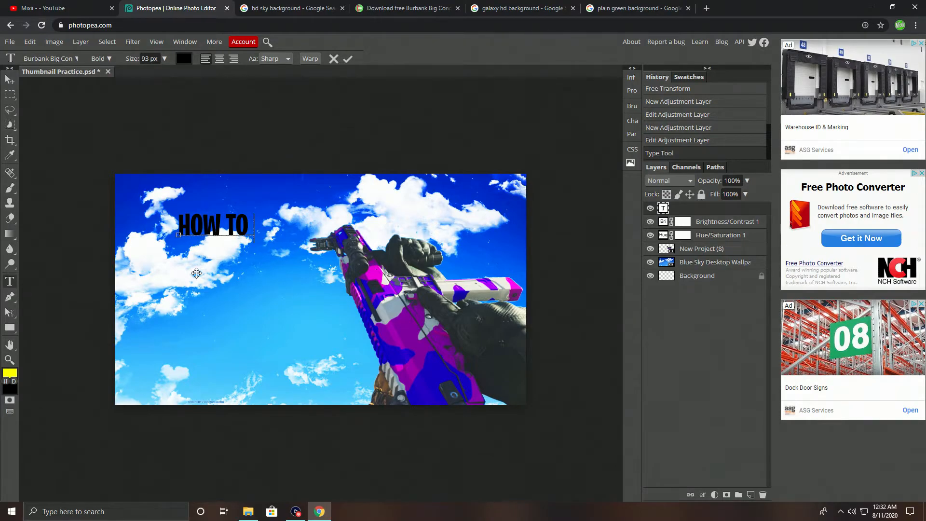
type("MAKE")
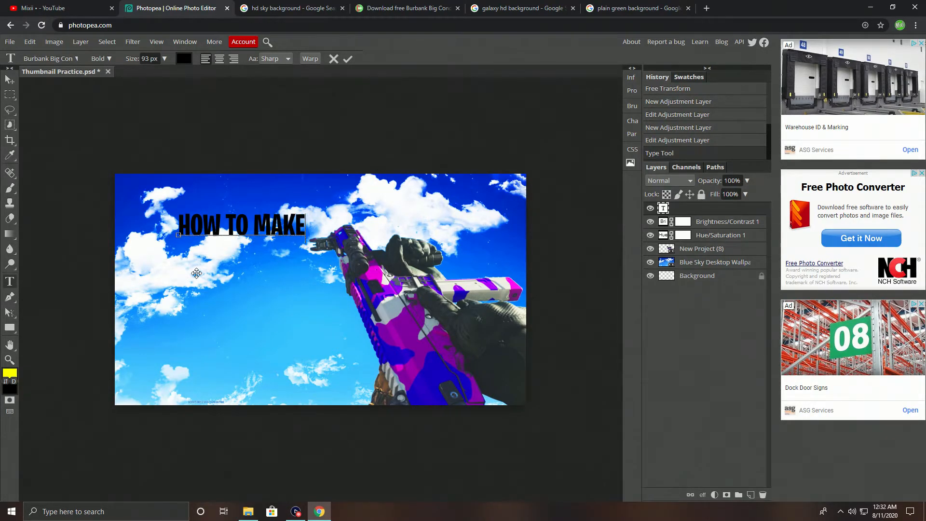
type(" A")
key("Return")
type("CALL")
key("BackSpace")
key("BackSpace")
key("BackSpace")
key("BackSpace")
key("BackSpace")
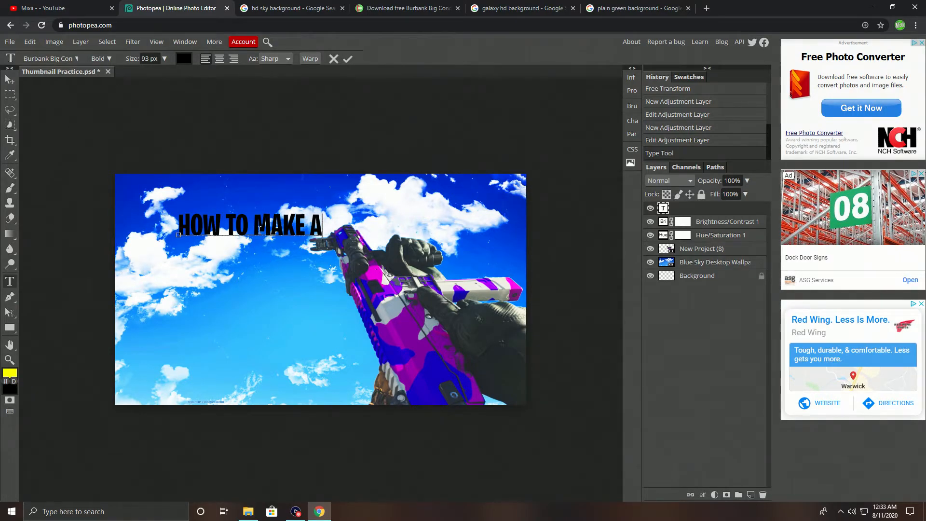
left_click(347, 59)
left_click(10, 80)
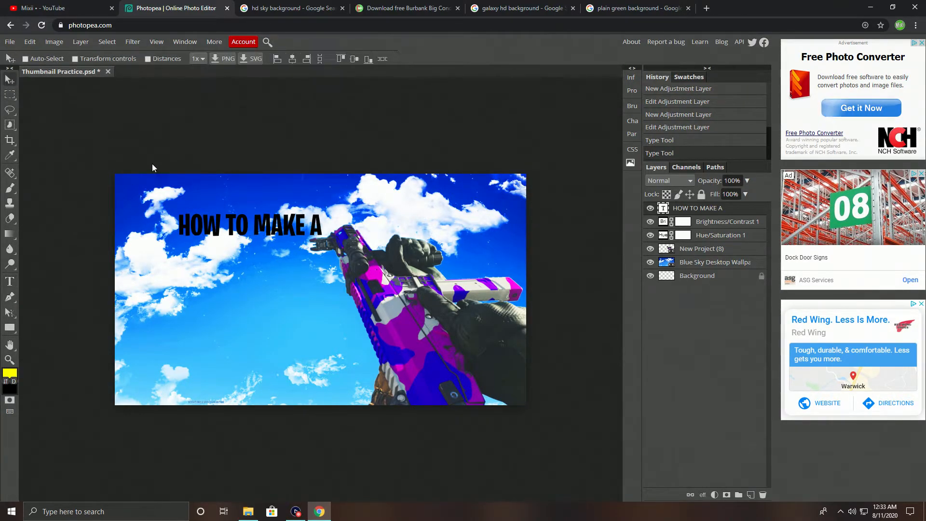
left_click_drag(239, 224, 221, 209)
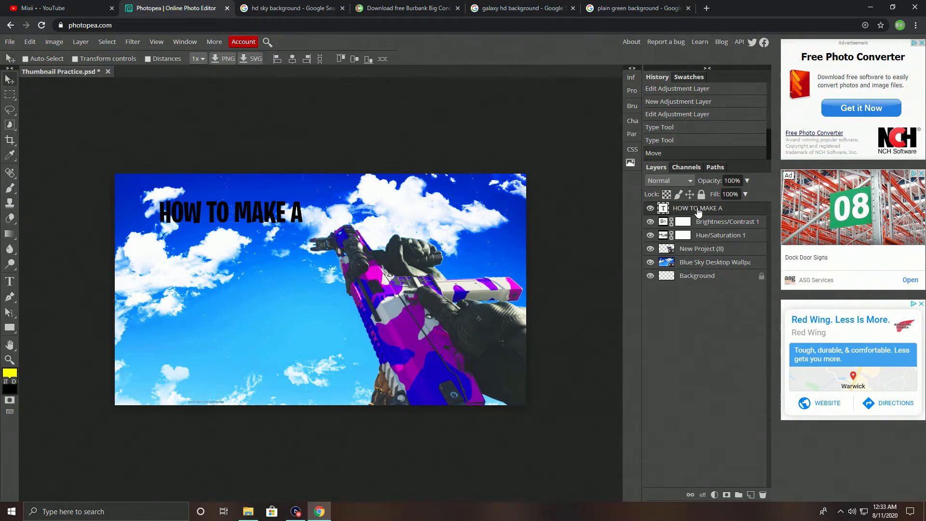
Open the blending options of the HOW TO MAKE A layer and move the dialog clear of the text.
right_click(698, 210)
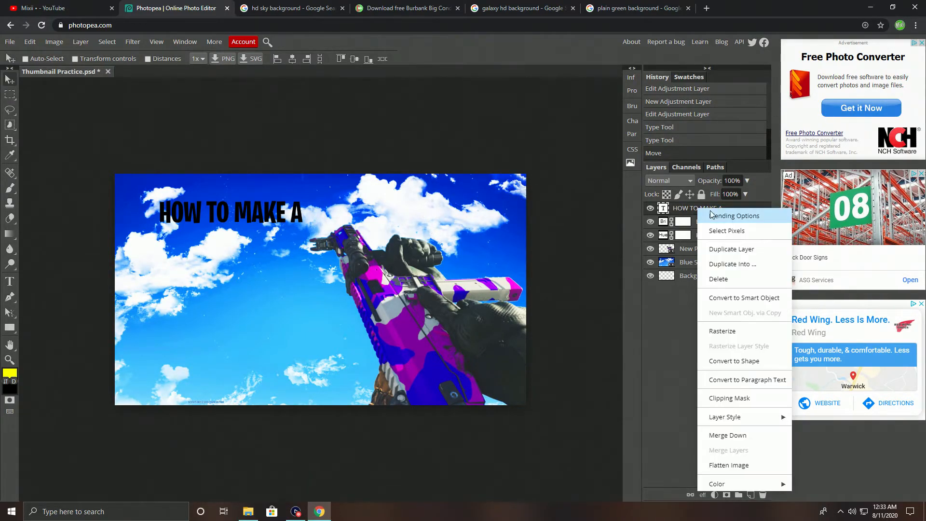
left_click(720, 217)
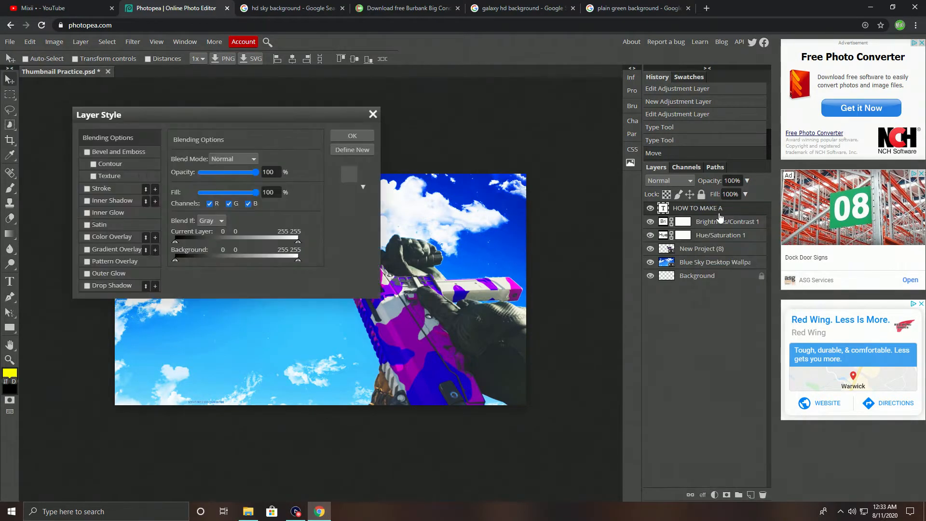
left_click_drag(281, 115, 530, 113)
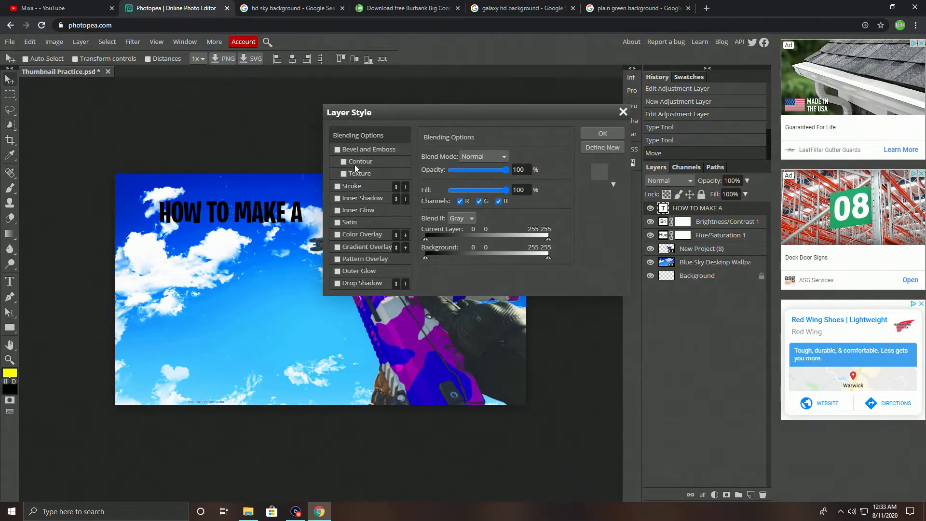
Preview the Pattern Overlay, Gradient Overlay, Color Overlay and Inner Glow effects on the text, leaving each one off.
left_click(352, 260)
left_click(337, 259)
left_click(337, 248)
left_click(337, 247)
left_click(339, 235)
left_click(338, 235)
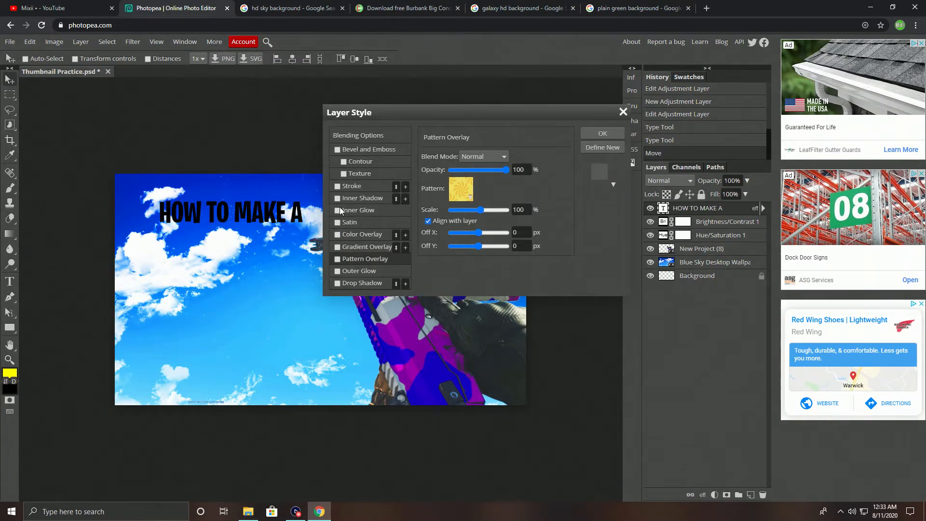
left_click(339, 210)
Add an outside Stroke to the HOW TO MAKE A text and set its size to 5 px.
left_click(338, 186)
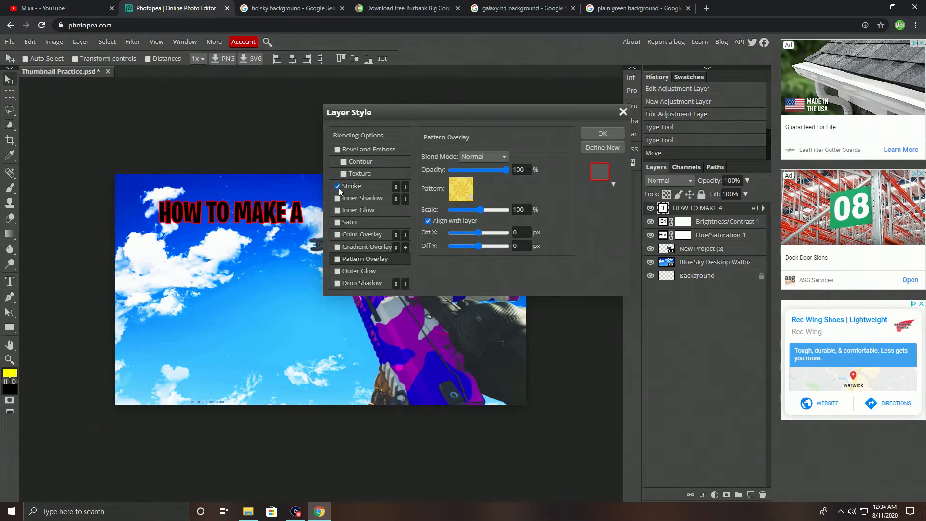
left_click(374, 186)
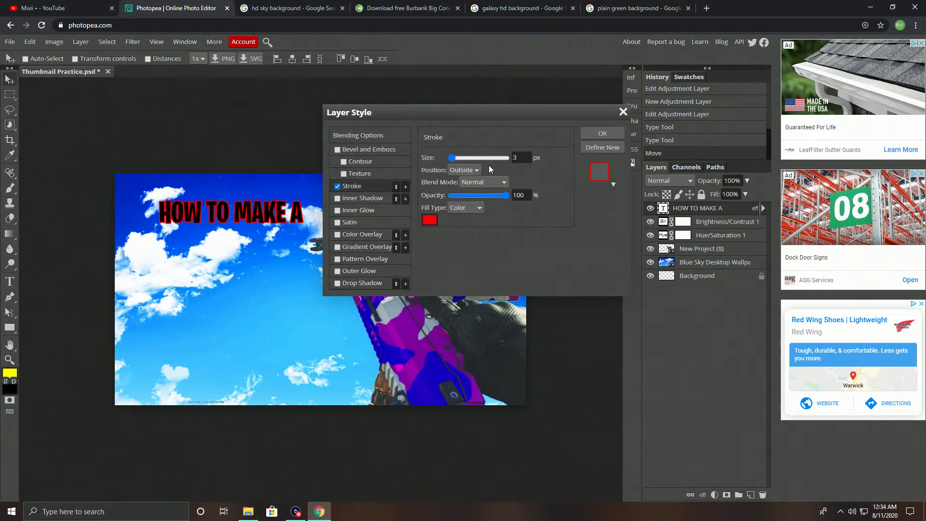
left_click_drag(452, 159, 453, 162)
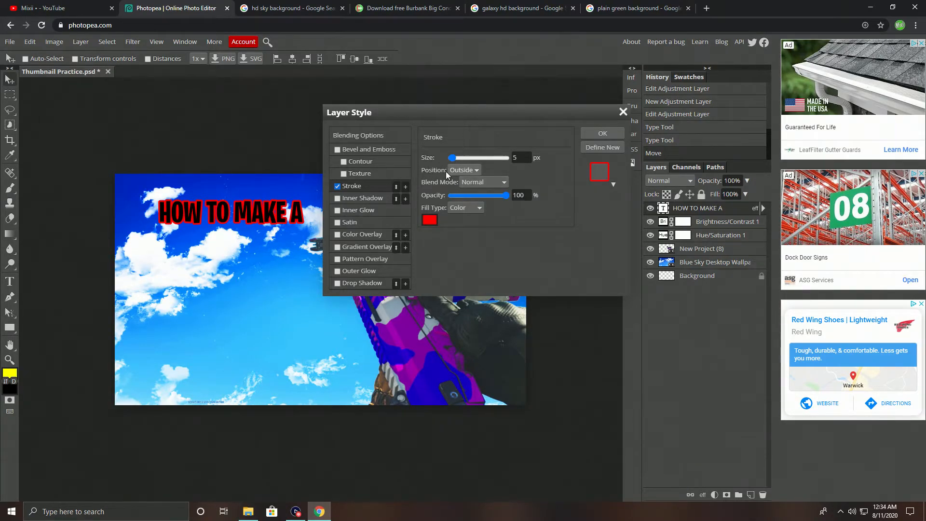
Set the colour of the HOW TO MAKE A text's stroke to white.
left_click(429, 221)
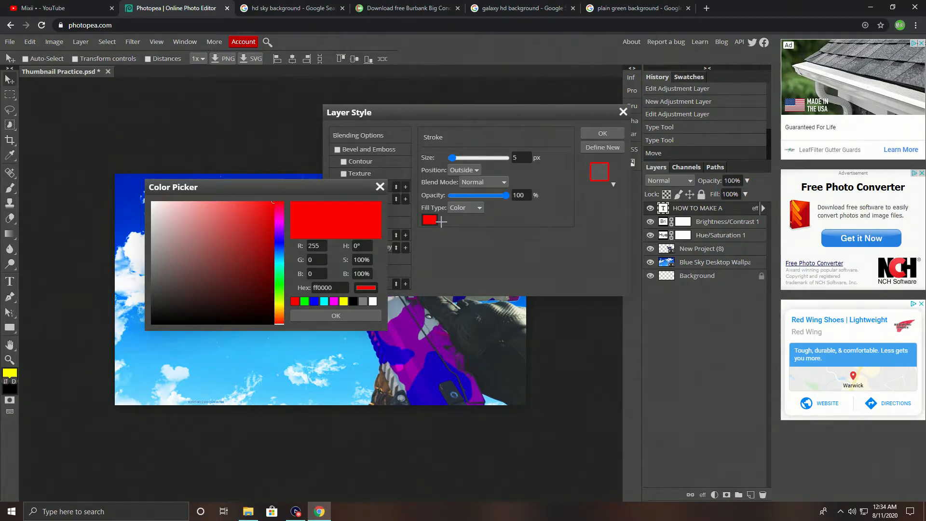
left_click(374, 303)
left_click(369, 314)
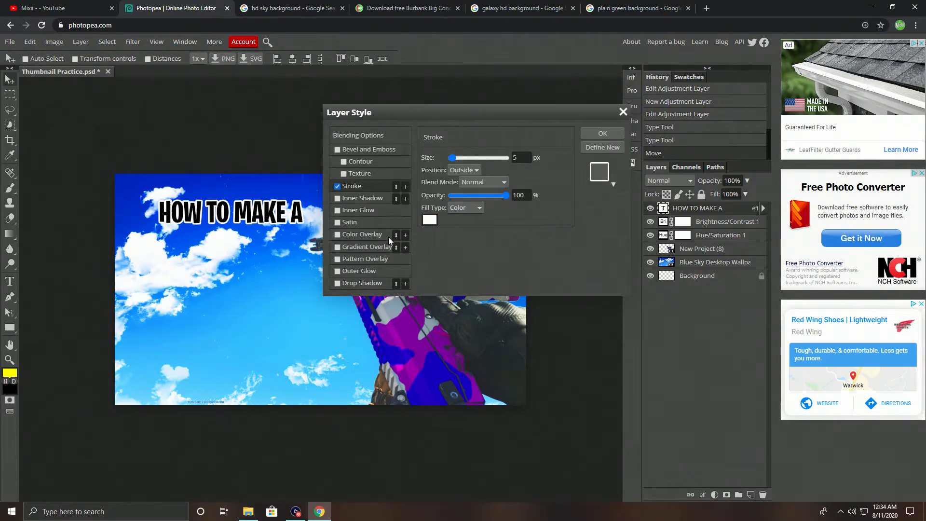
Add a Color Overlay to the HOW TO MAKE A text and set its colour to magenta, ff00ff.
left_click(366, 235)
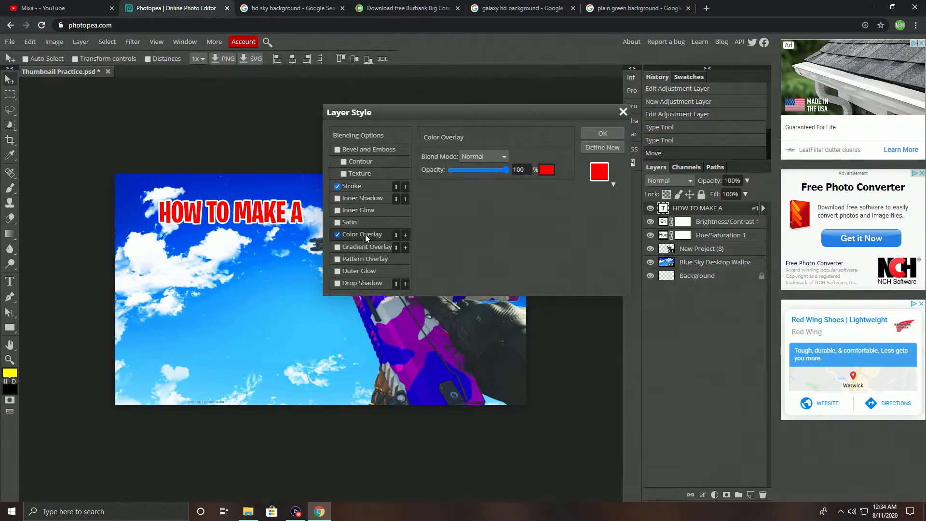
left_click_drag(537, 120, 456, 371)
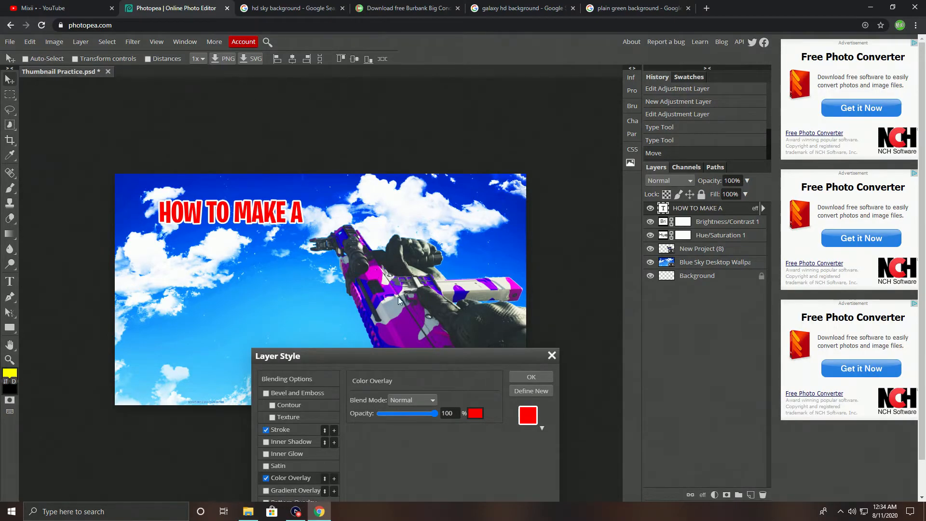
left_click_drag(425, 355, 497, 133)
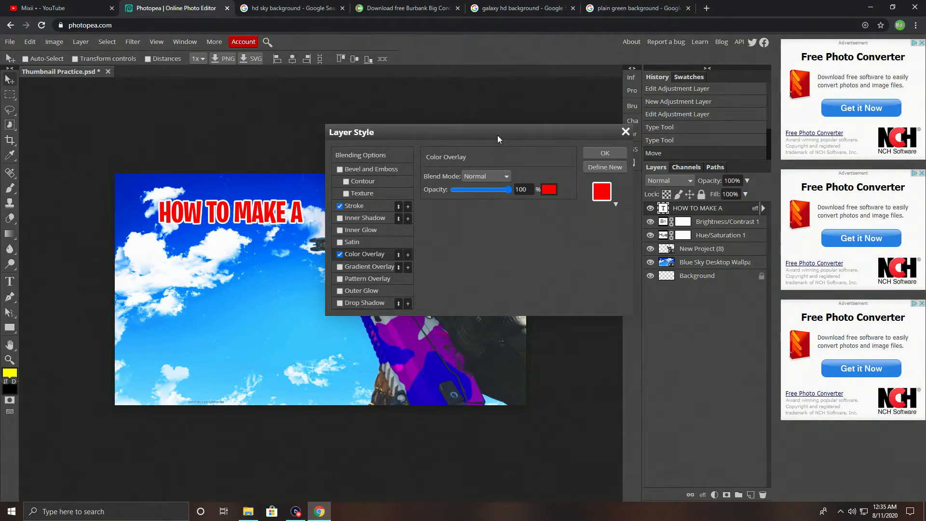
left_click(549, 189)
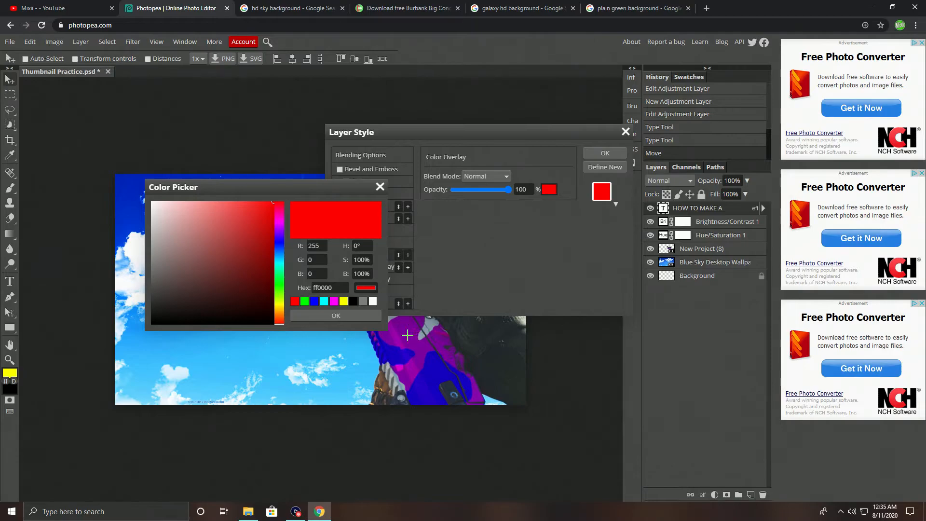
left_click(334, 302)
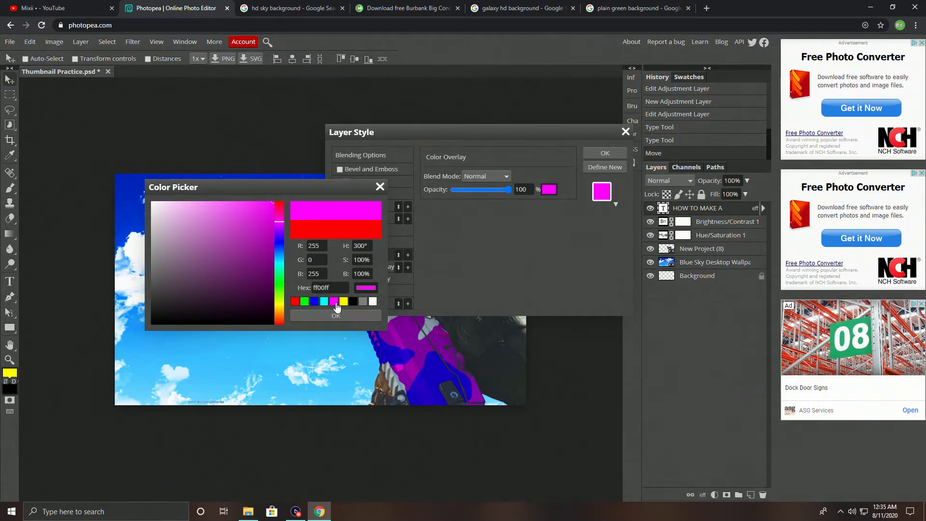
left_click(343, 315)
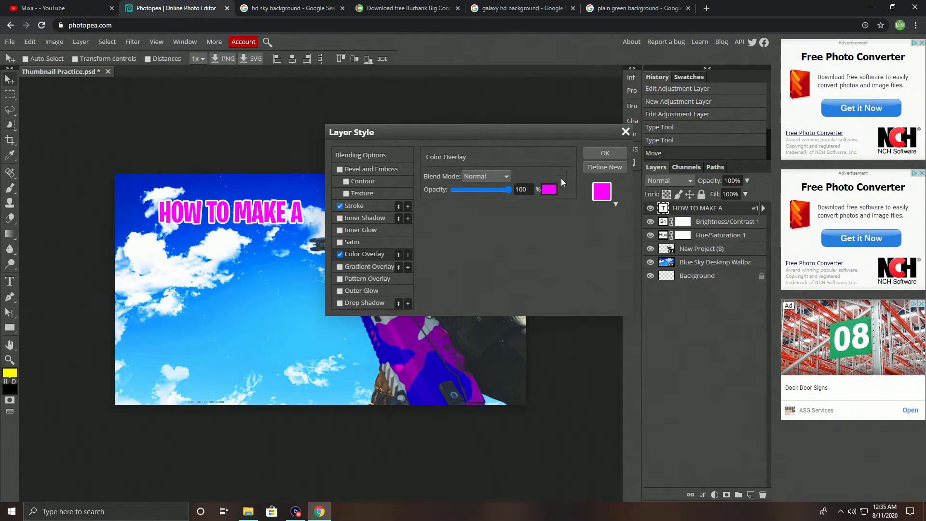
Add a Drop Shadow with 90% opacity to the HOW TO MAKE A text and apply the layer style.
left_click(366, 303)
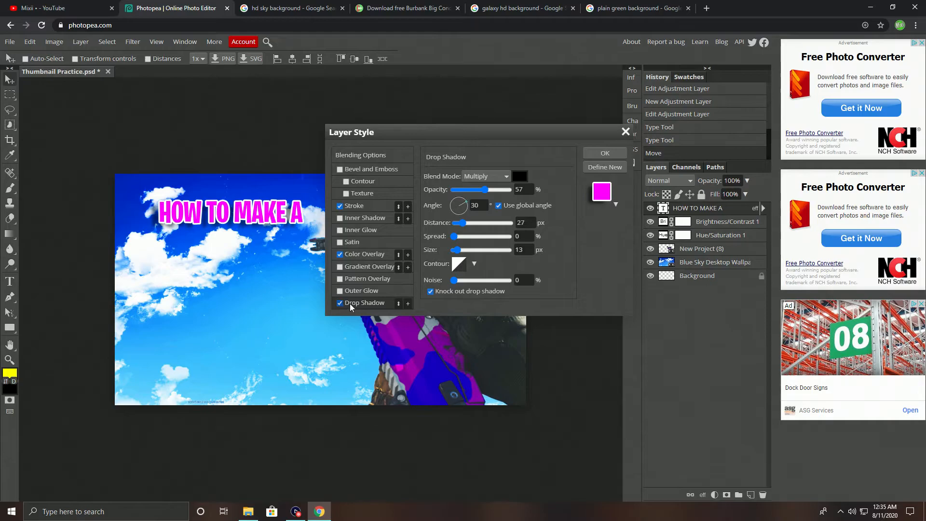
left_click_drag(485, 190, 499, 194)
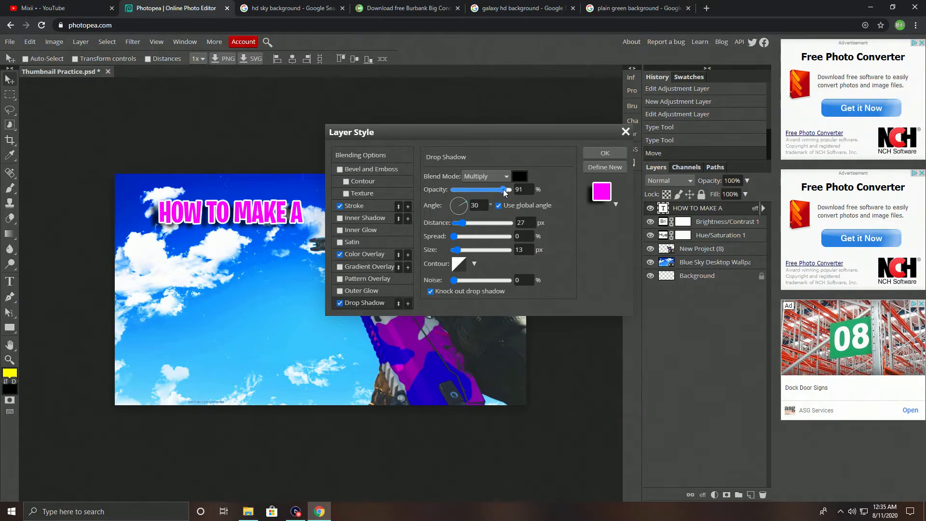
left_click_drag(503, 189, 501, 189)
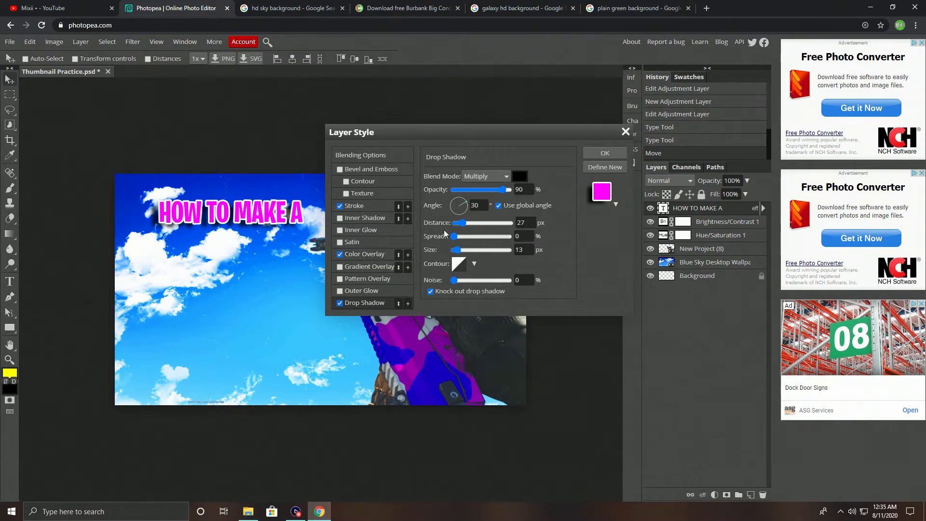
left_click(596, 153)
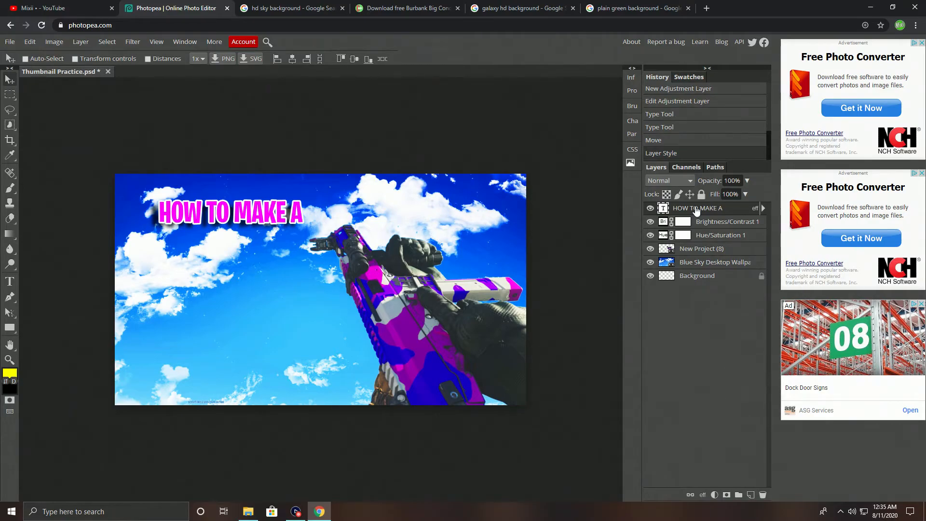
Duplicate the HOW TO MAKE A text layer and move the copy directly below the original line.
right_click(736, 213)
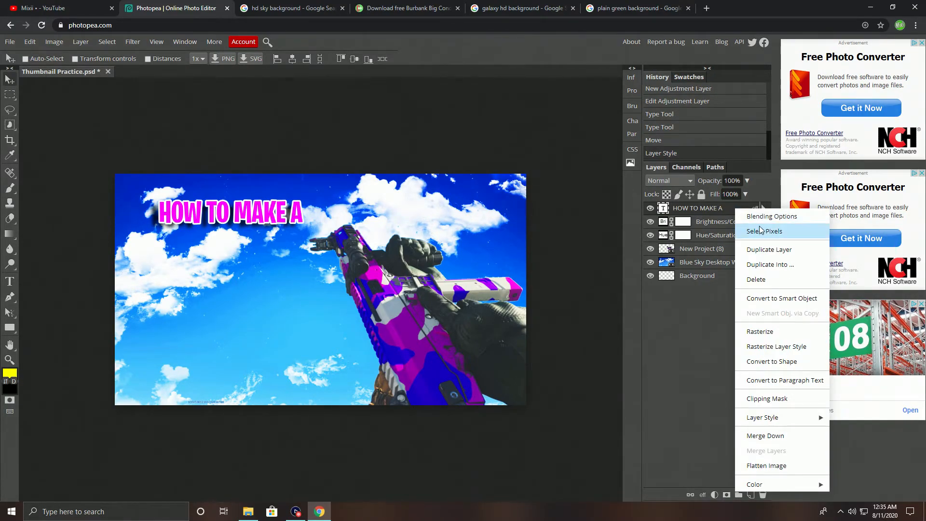
left_click(768, 253)
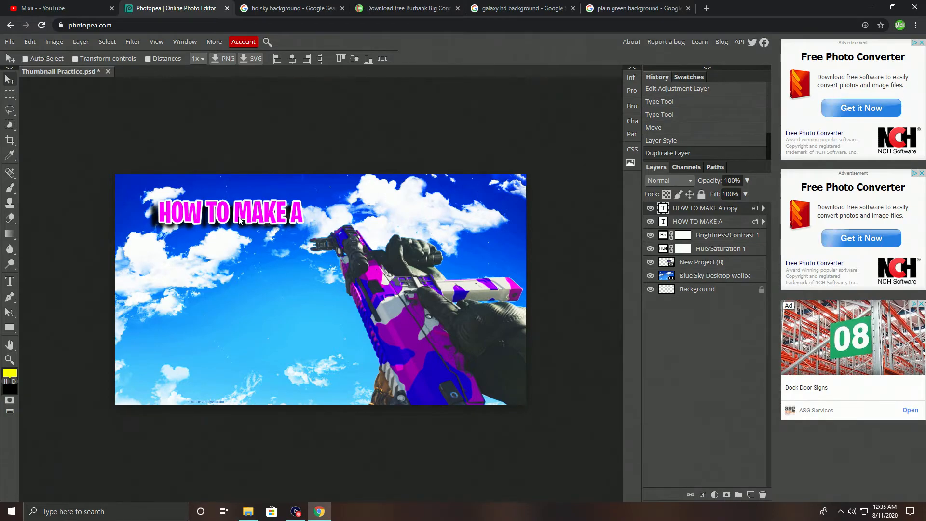
left_click_drag(232, 215, 233, 243)
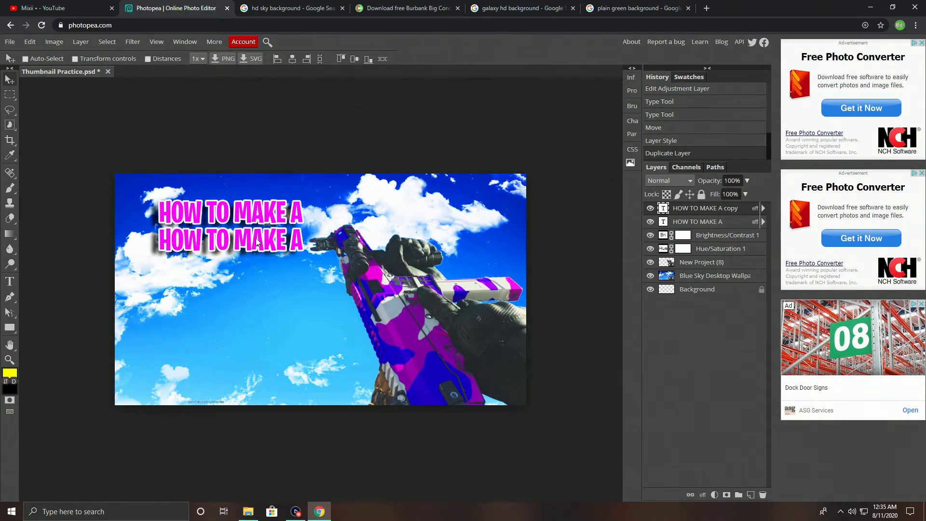
Replace the duplicated line's text with "CALL OF DUTY" and centre it under the HOW TO MAKE A line.
double_click(671, 210)
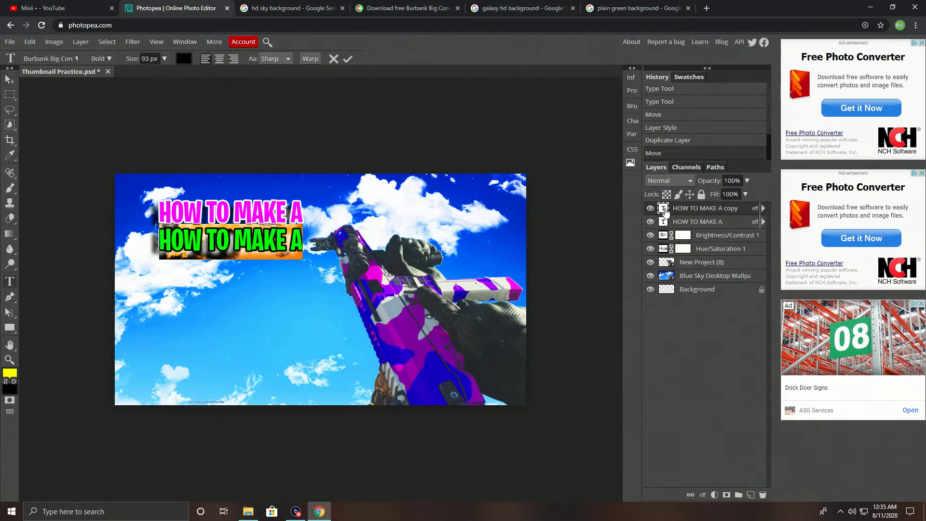
type("C")
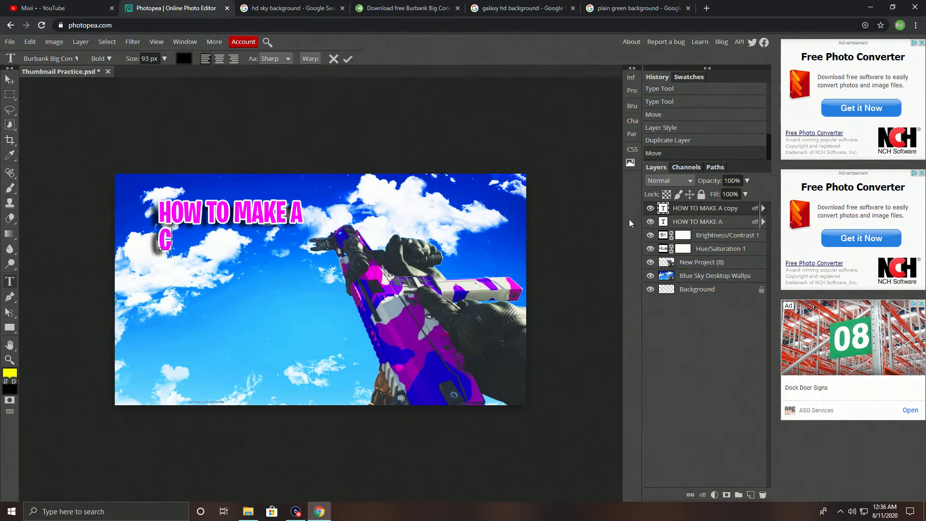
type("ALL OF DUTY")
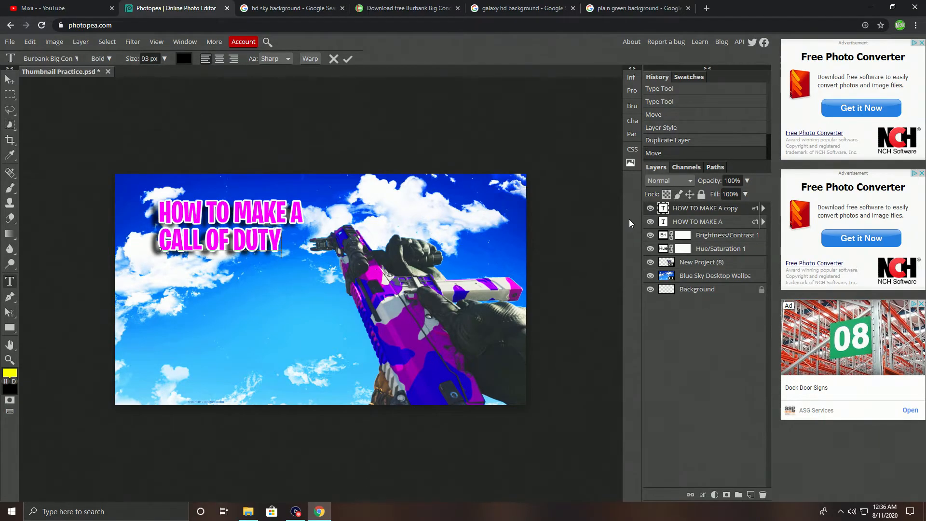
left_click(347, 59)
left_click_drag(235, 239, 245, 240)
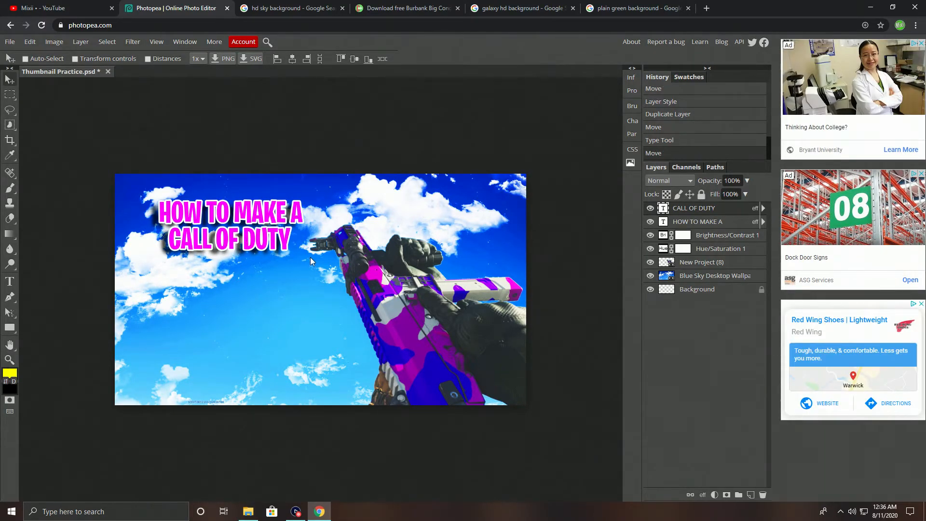
Select the THUMBNAIL, CALL OF DUTY and HOW TO MAKE A layers and use Free Transform to shift them down-left and enlarge them together.
right_click(684, 224)
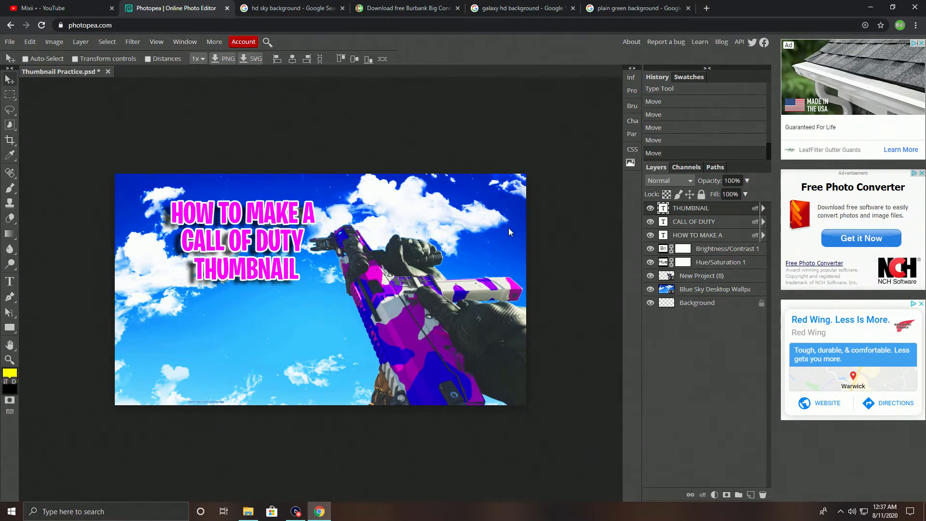
left_click(707, 226)
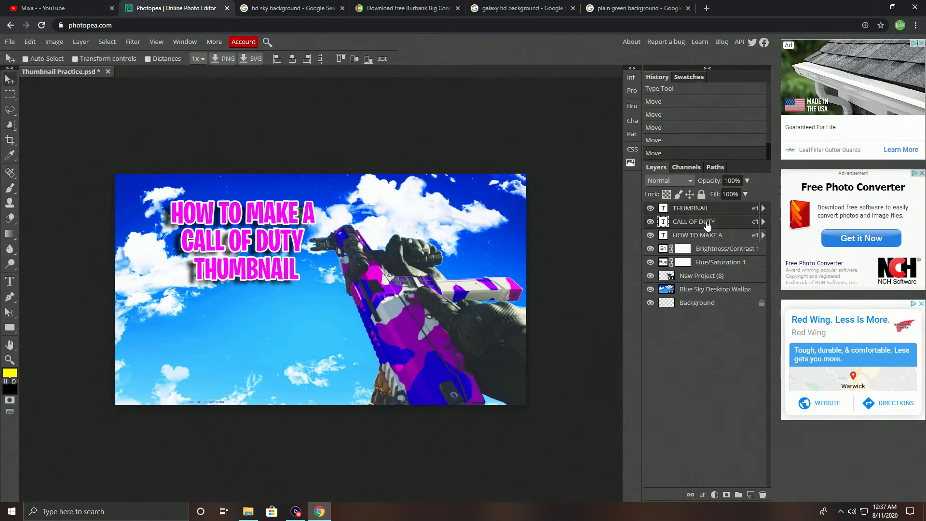
left_click(709, 236)
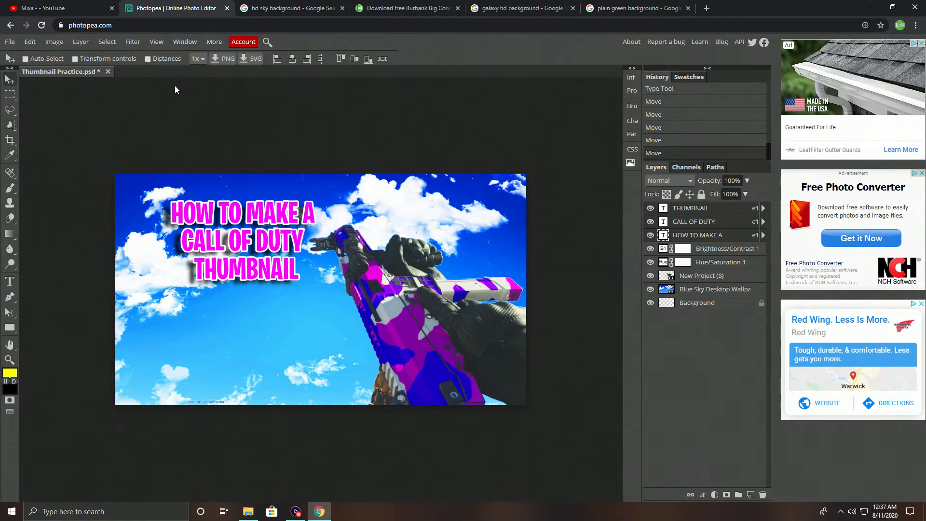
left_click(35, 44)
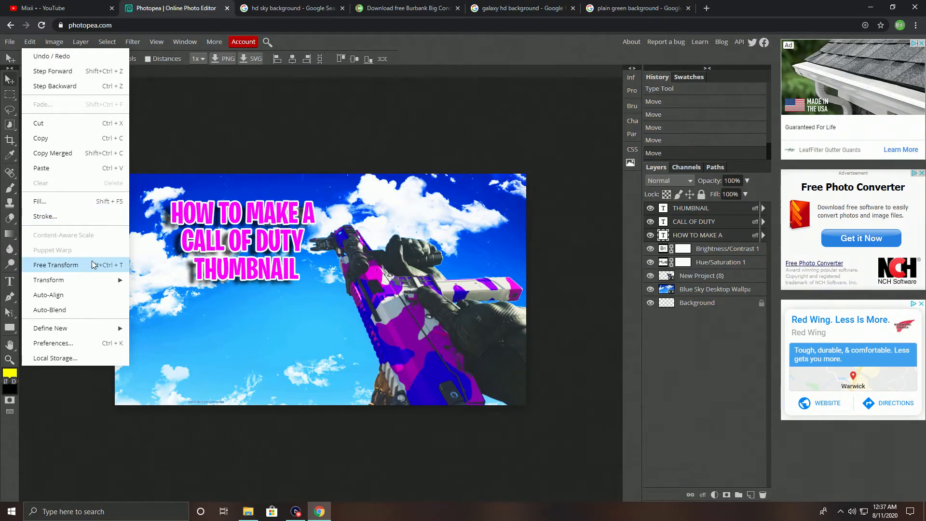
left_click(93, 264)
left_click_drag(231, 230, 301, 214)
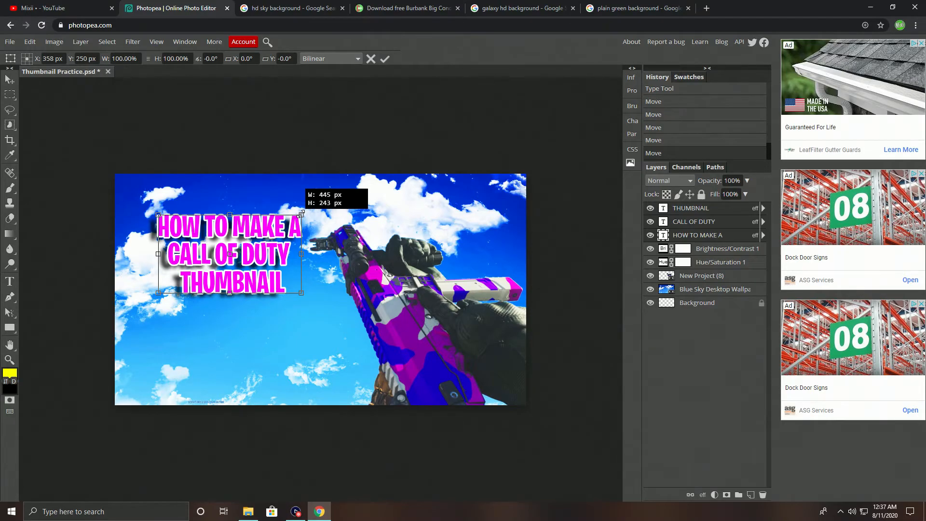
left_click_drag(301, 213, 353, 184)
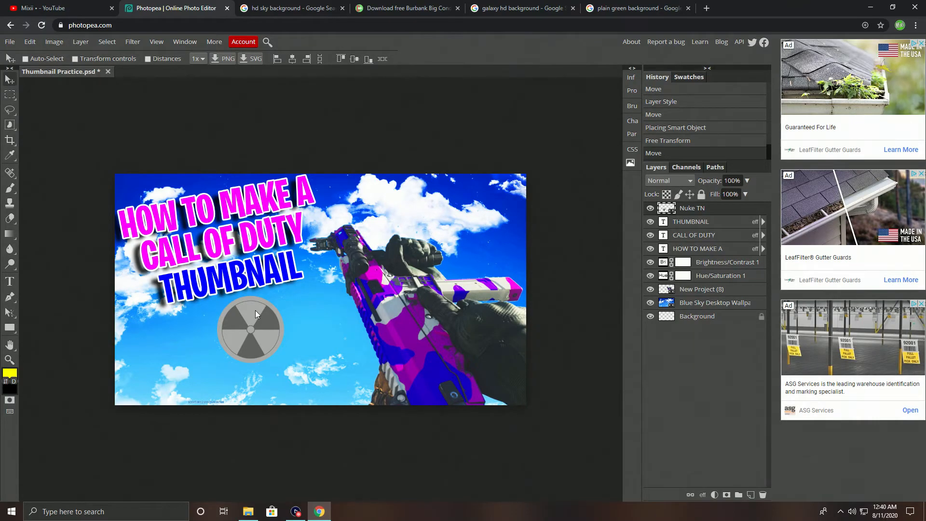
Move the grey nuke symbol slightly left under the THUMBNAIL text and select its Nuke TN layer.
left_click_drag(256, 310, 247, 311)
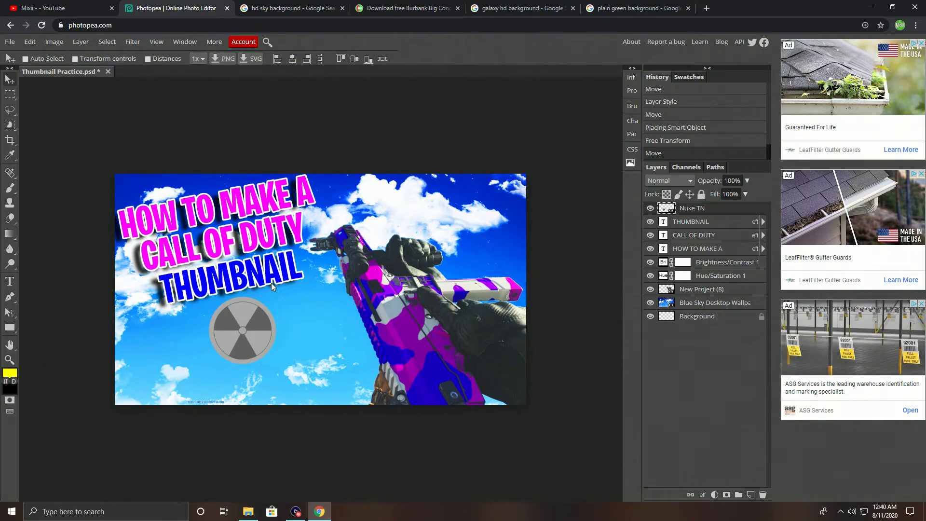
left_click_drag(246, 317, 249, 315)
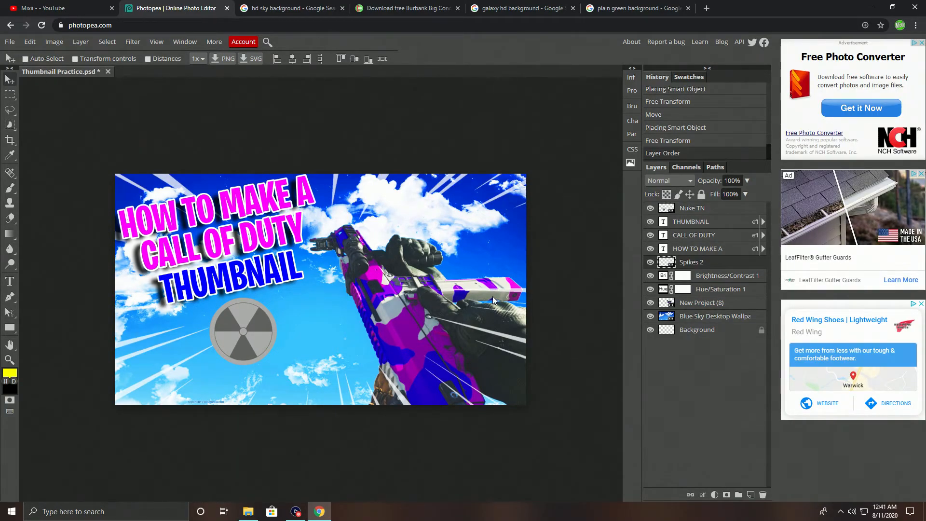
left_click(706, 211)
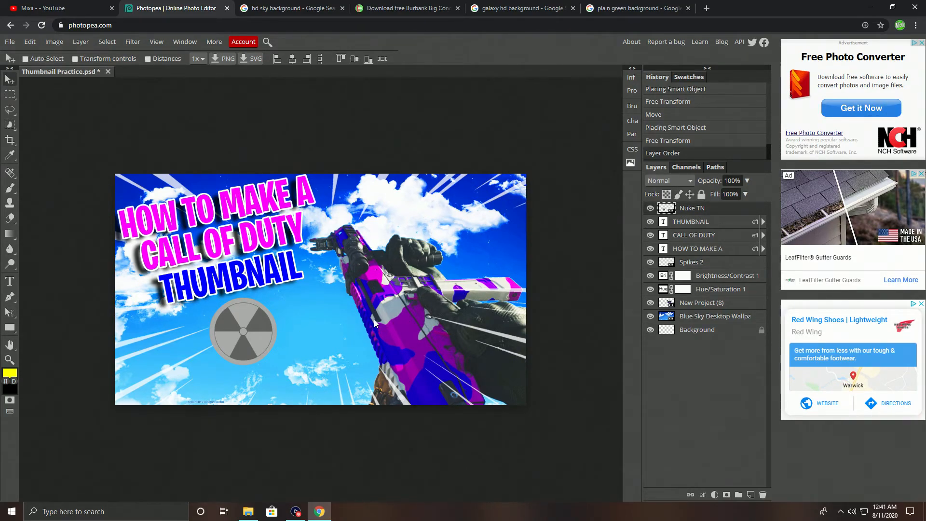
Export the thumbnail as a 1280 × 720 px PNG at 100% quality and save it.
left_click(12, 43)
mouse_move(41, 183)
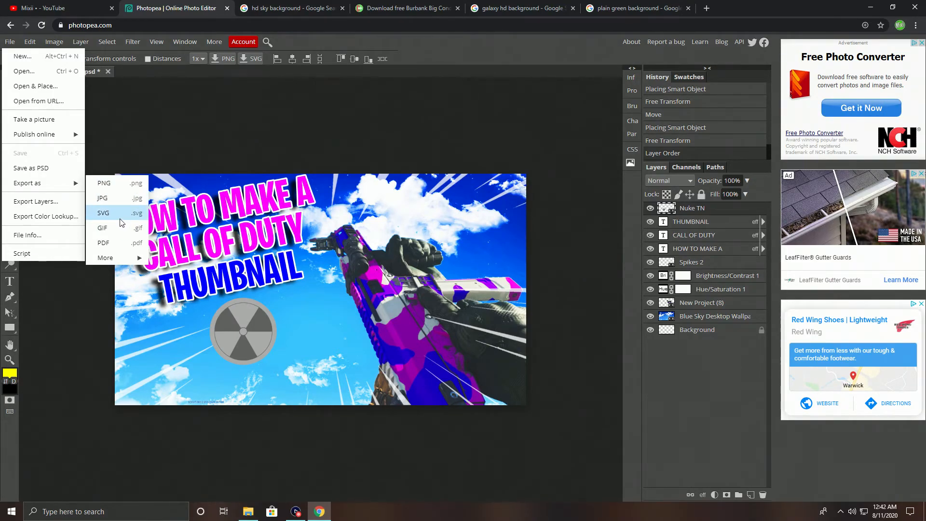
left_click(112, 186)
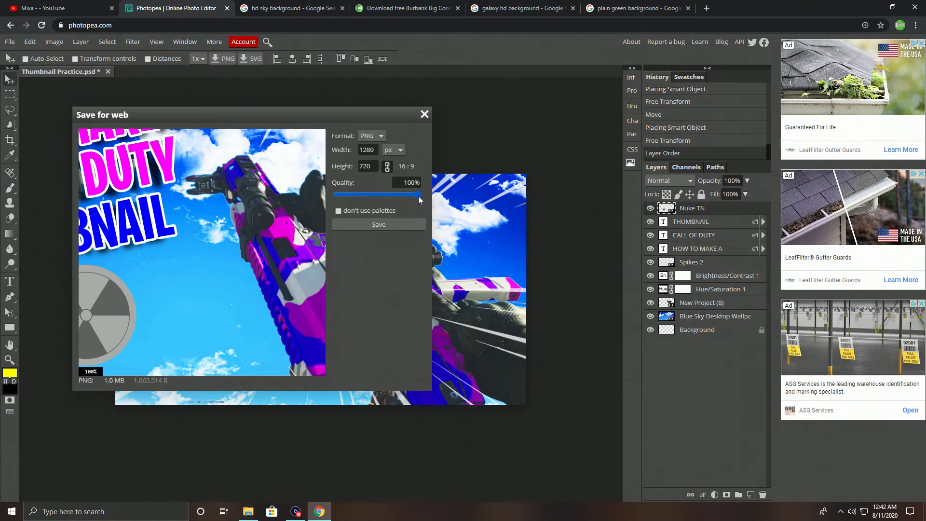
left_click_drag(418, 196, 417, 196)
left_click_drag(416, 192, 473, 204)
left_click(398, 225)
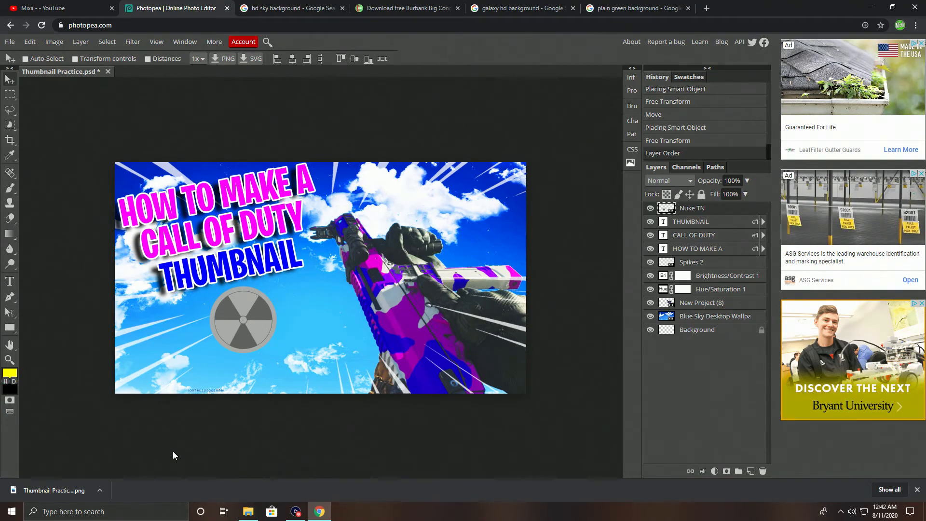